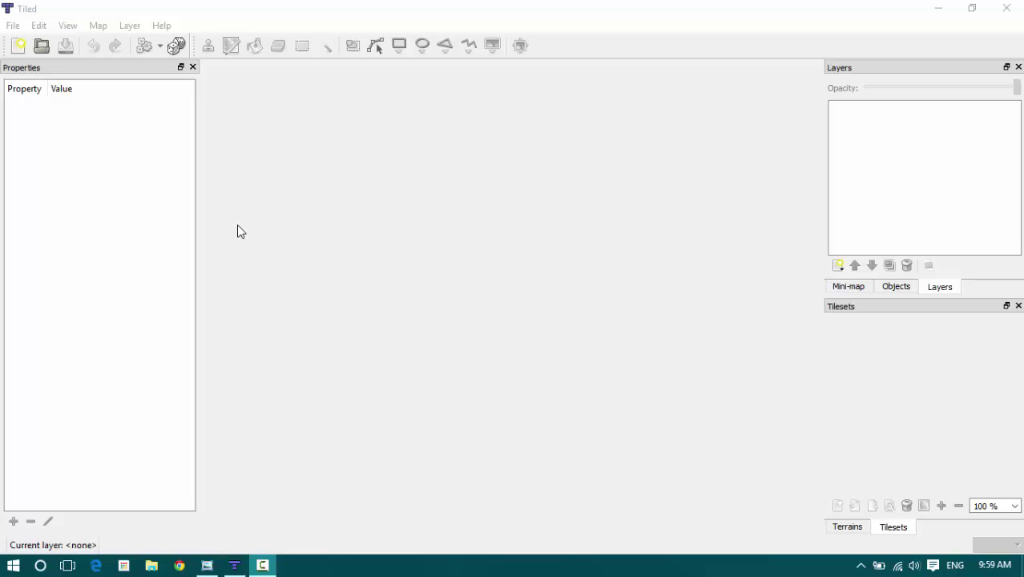
- Bring the Tiled window to the front and maximize it
click(371, 139)
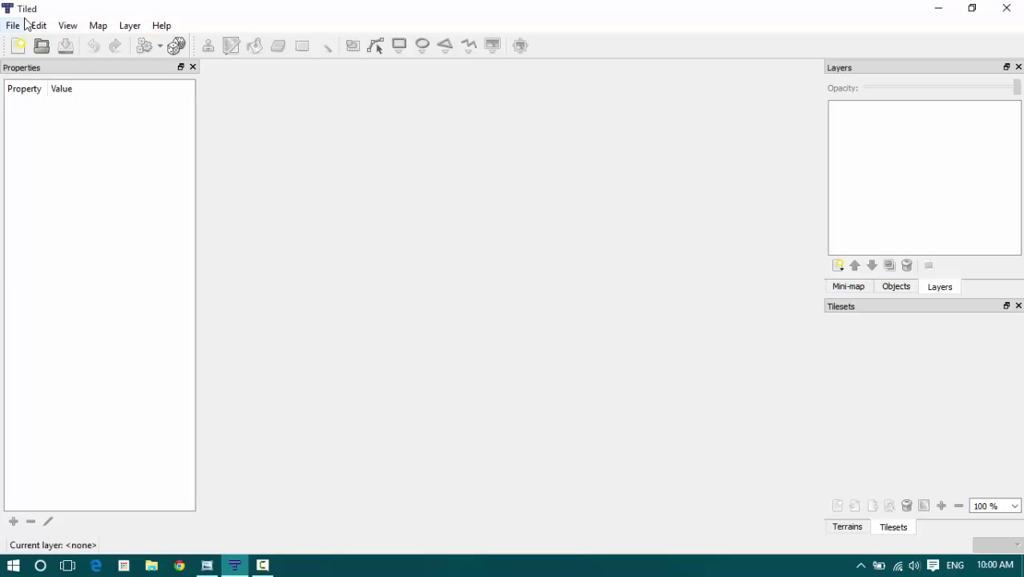
drag(263, 16, 485, 99)
double_click(485, 101)
click(13, 25)
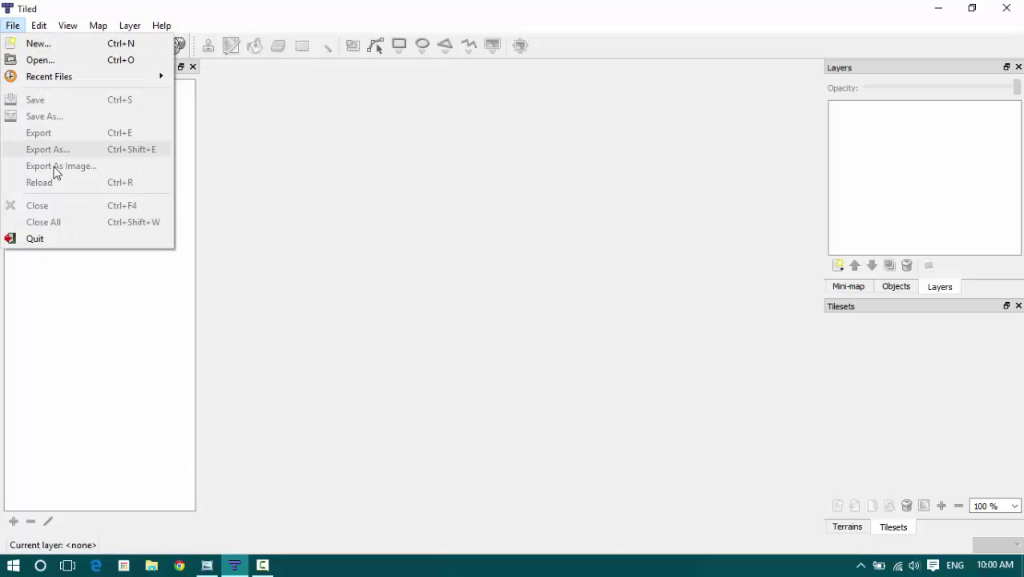
key(Escape)
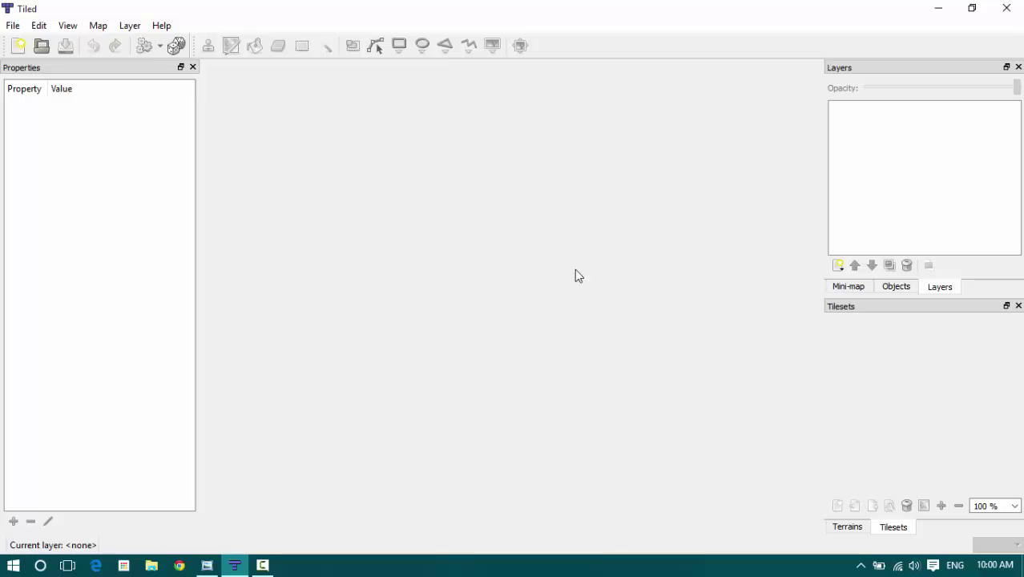
- Create a new orthogonal map of 64 × 64 tiles, keeping 16 px tiles
click(13, 25)
click(20, 47)
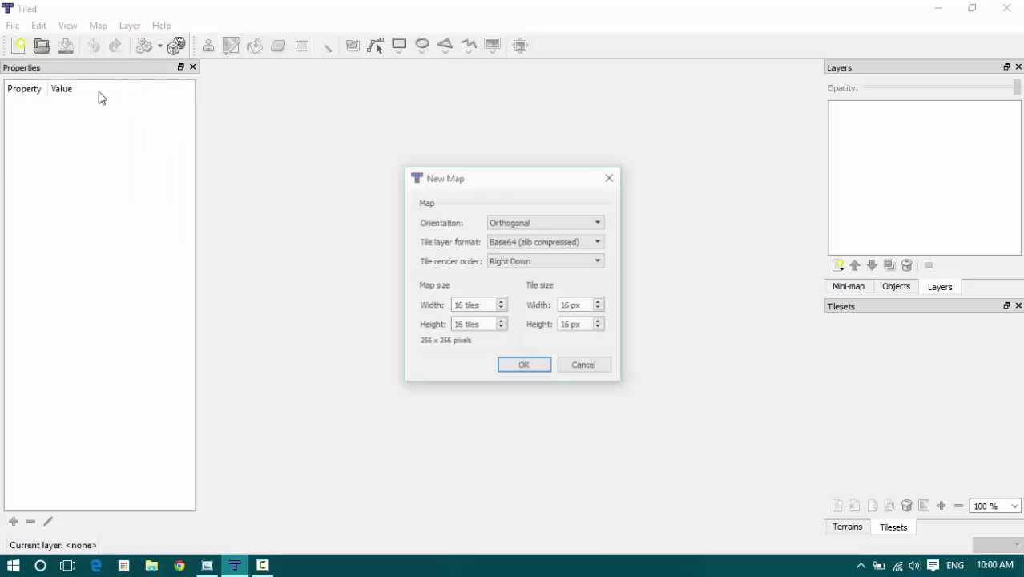
click(583, 306)
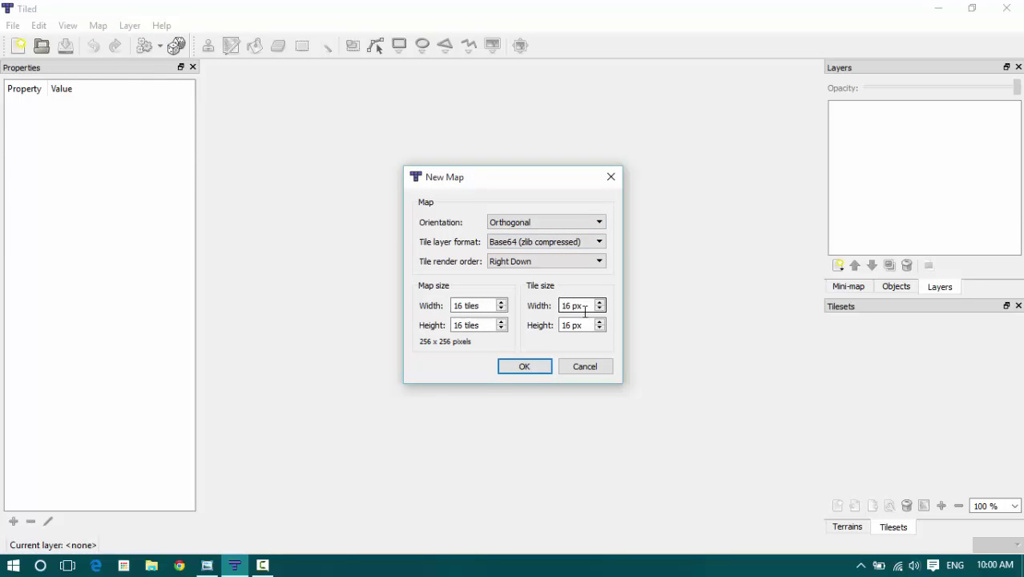
drag(572, 306, 562, 305)
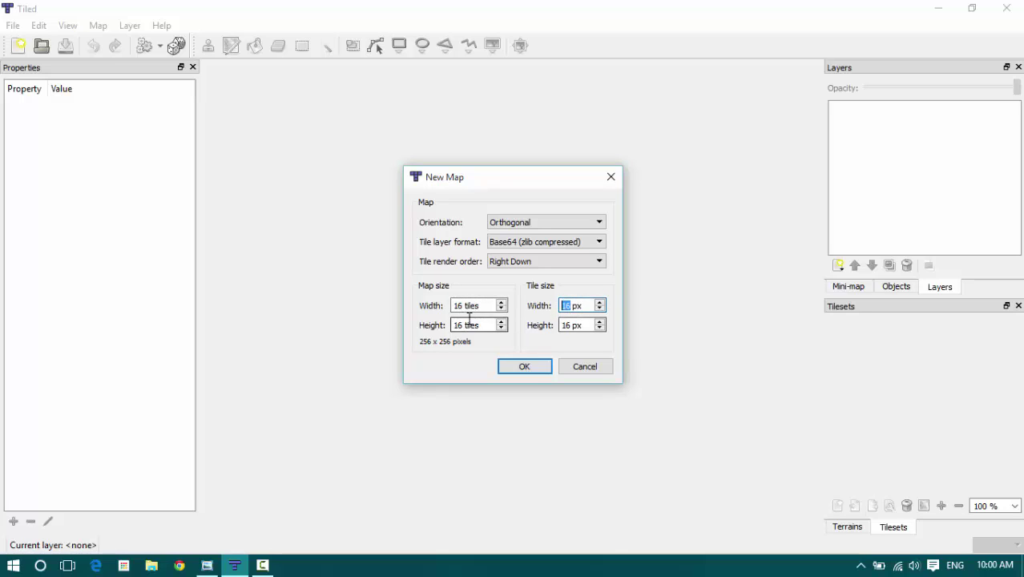
drag(462, 305, 453, 324)
text(64)
text(64)
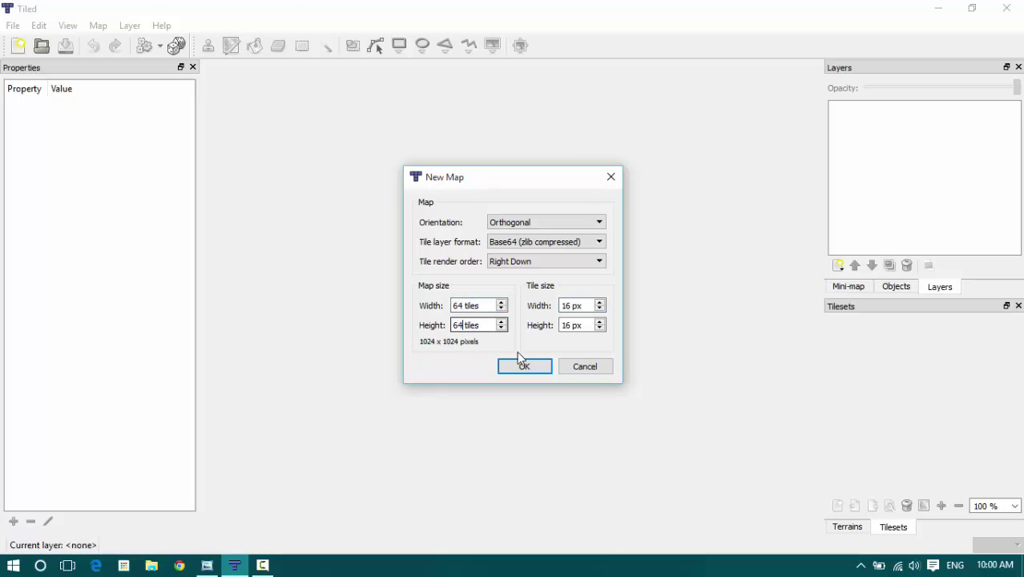
click(524, 366)
ctrl+scroll(487, 267, down, 4)
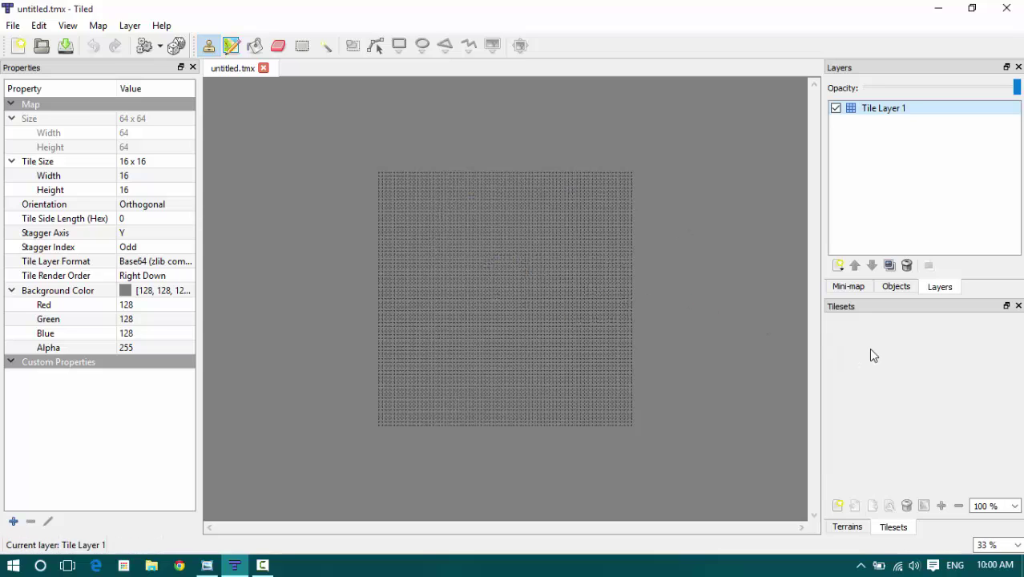
- Start a new tileset named 'tiles' with a 1 px margin
click(837, 506)
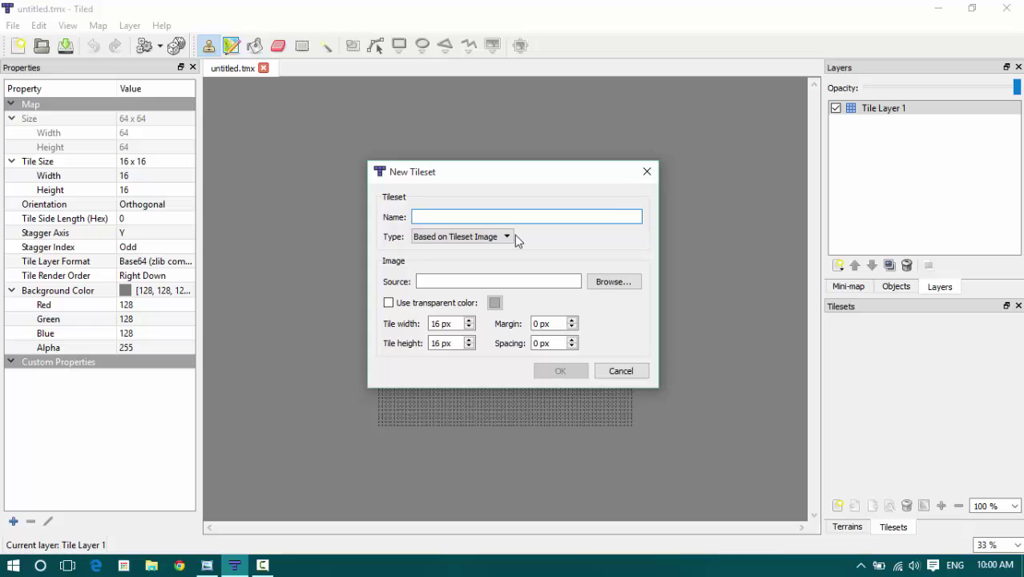
text(t)
key(BackSpace)
text(tle)
key(BackSpace)
key(BackSpace)
text(iled)
key(BackSpace)
text(s)
click(534, 323)
double_click(536, 324)
text(1)
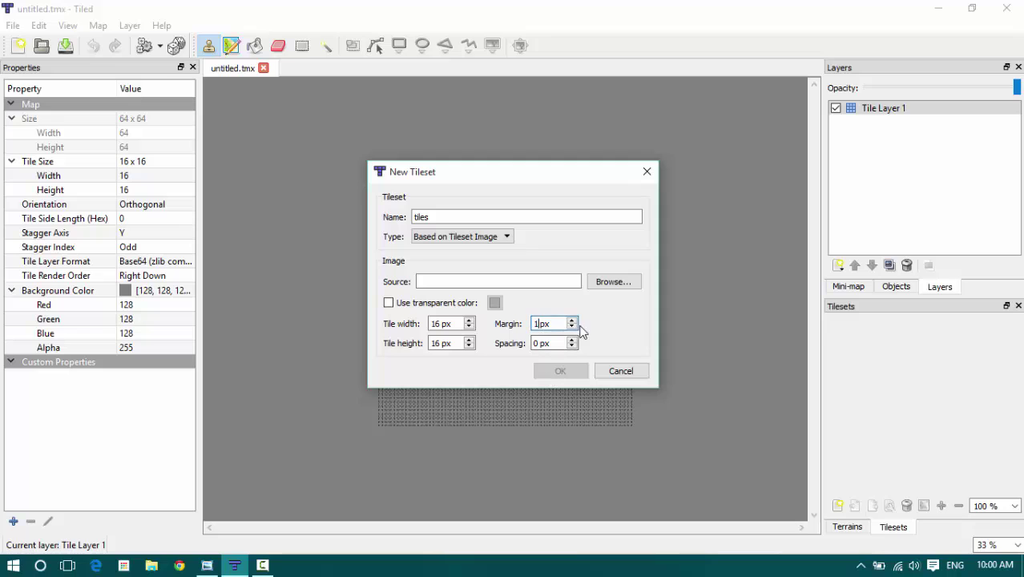
- Use tile_sheet_1.png from Documents/Code/Love2d/platformer/assets/images as the tileset image and create it
click(610, 286)
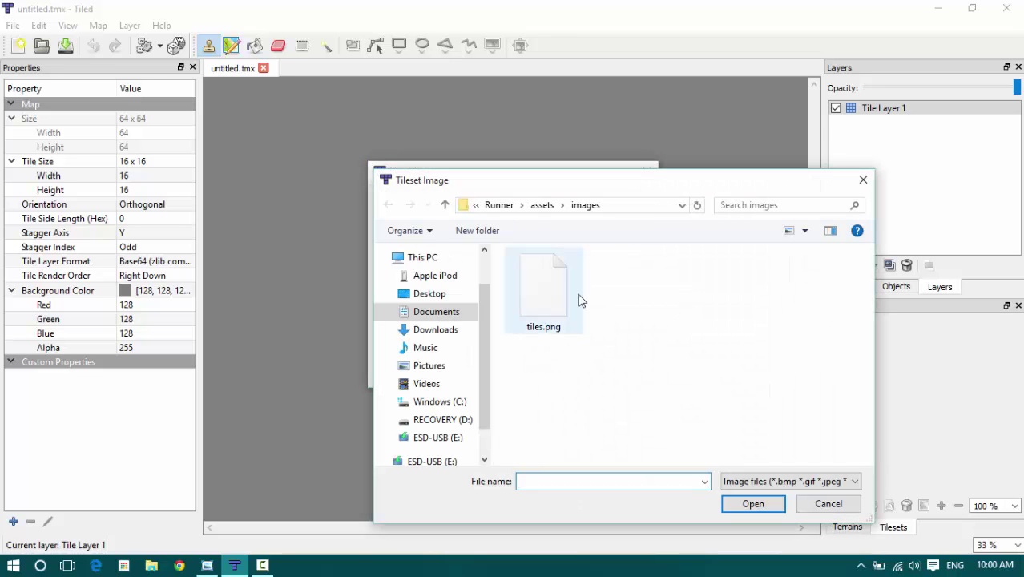
click(439, 312)
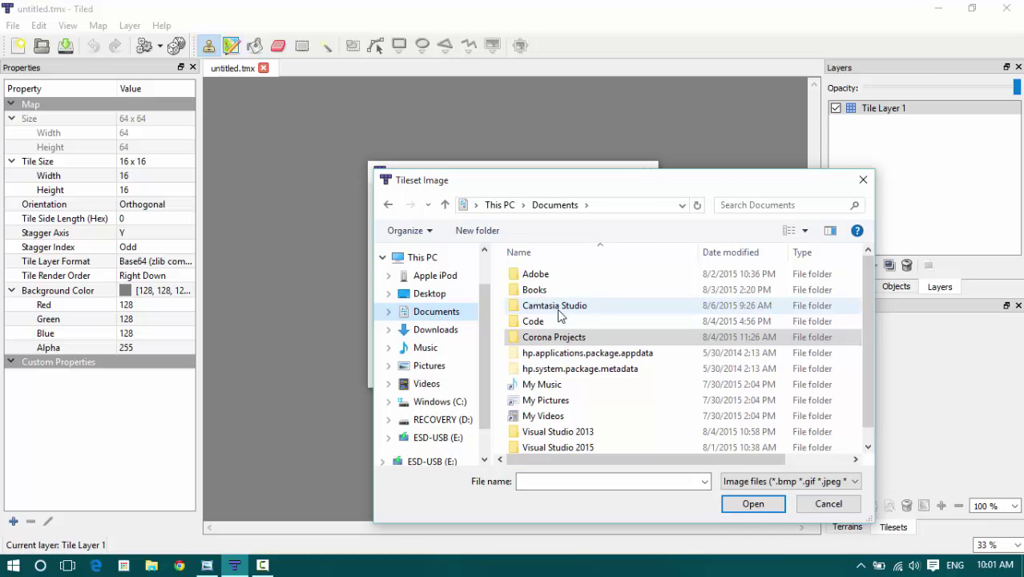
double_click(534, 321)
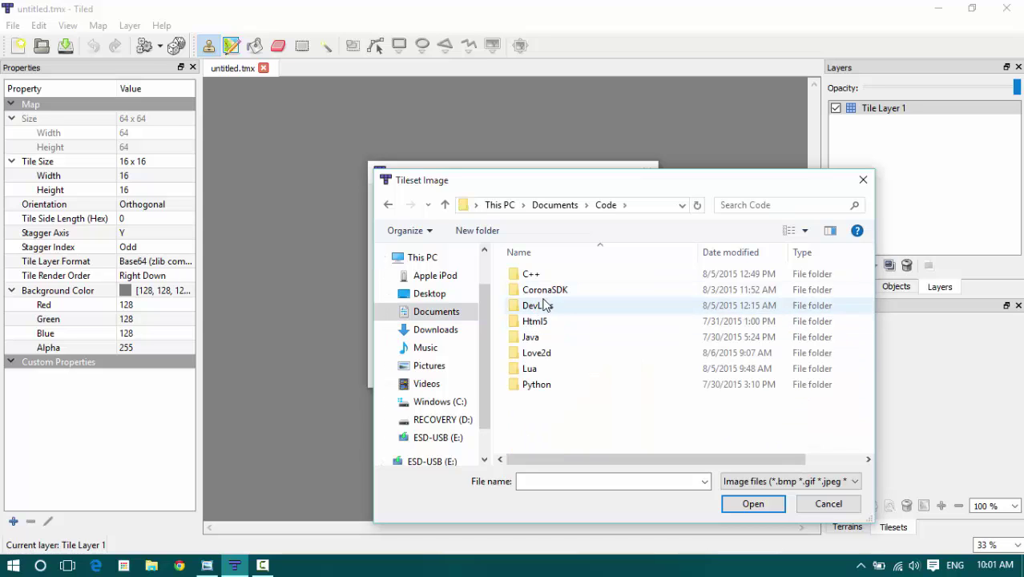
double_click(546, 352)
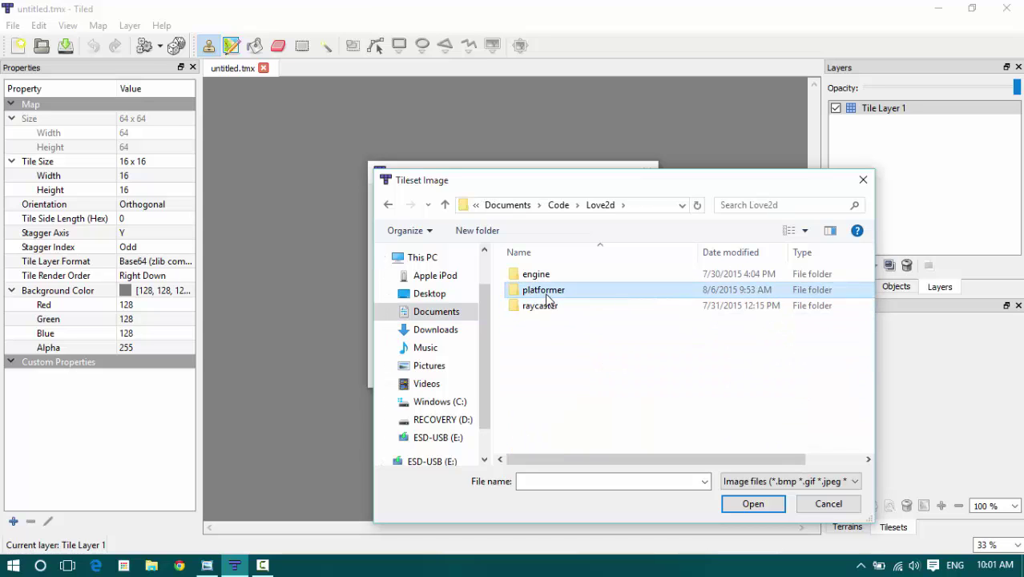
double_click(547, 293)
double_click(543, 274)
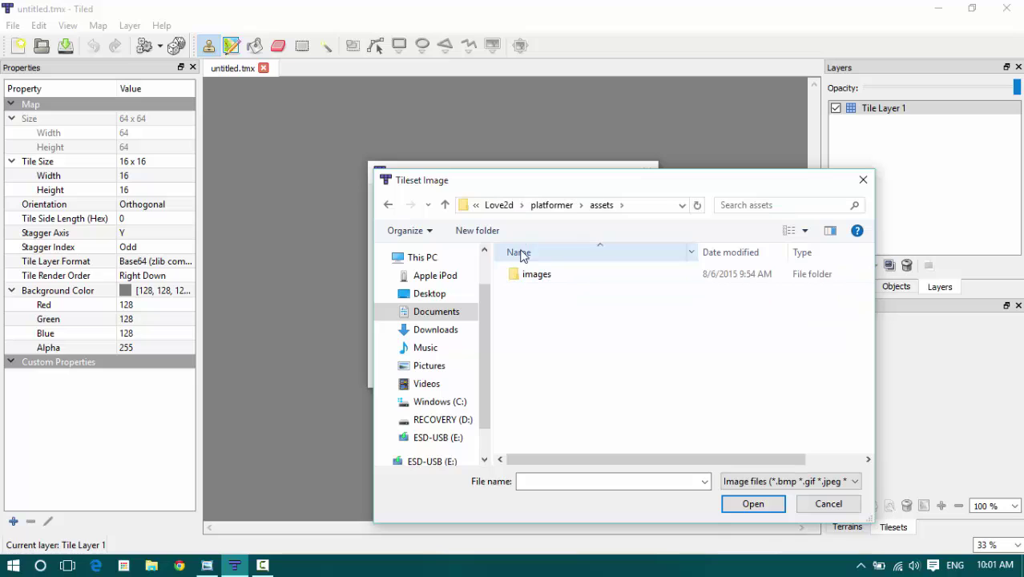
double_click(550, 275)
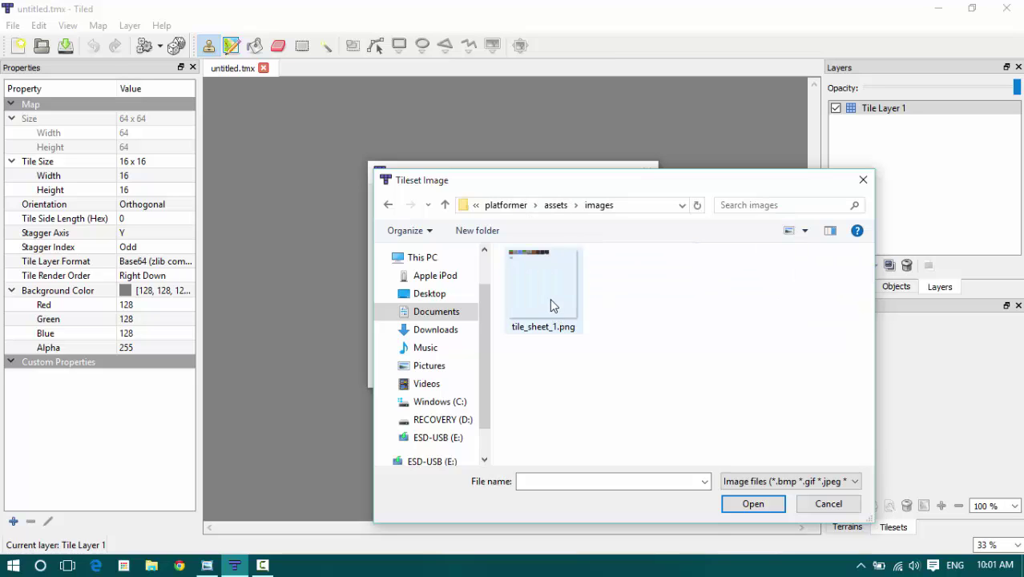
double_click(549, 300)
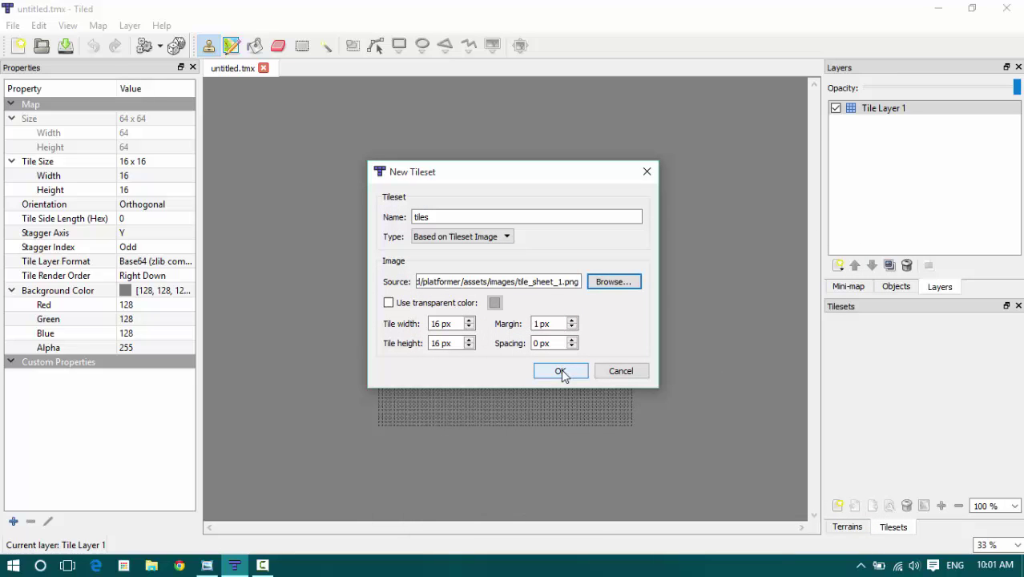
click(563, 373)
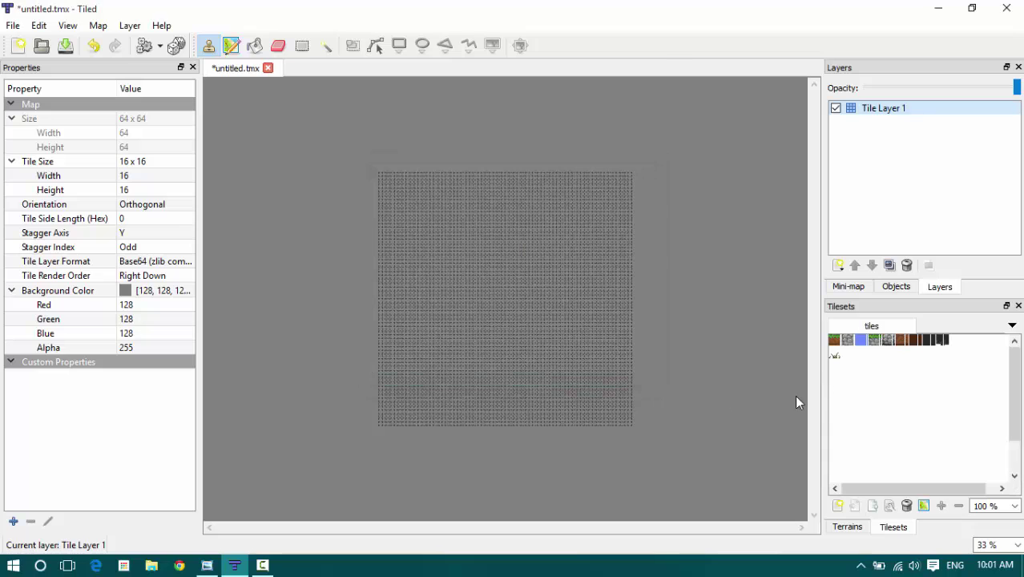
- Select the first tile, cancel an export, and remove the 'tiles' tileset from the map
click(913, 341)
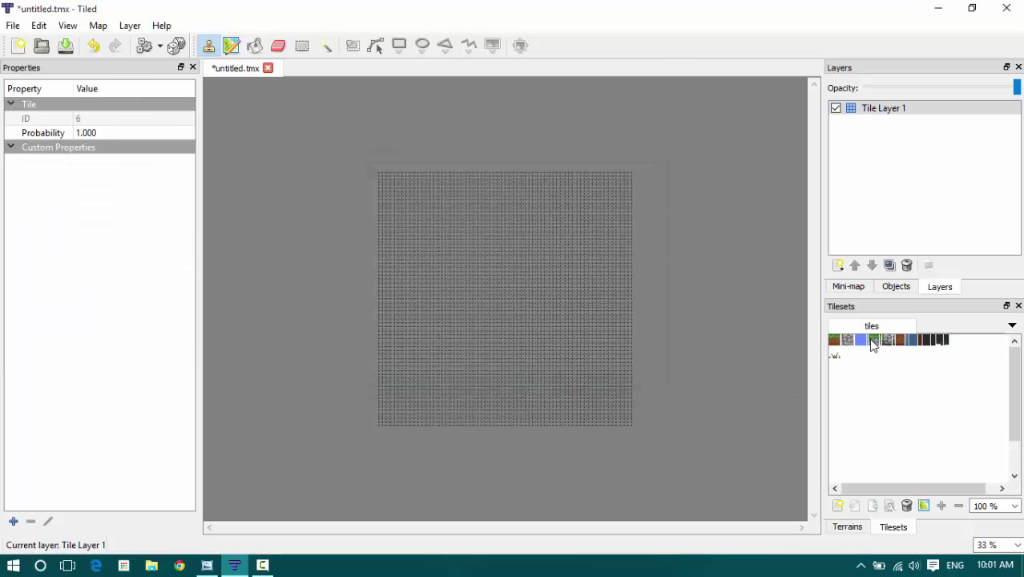
click(834, 340)
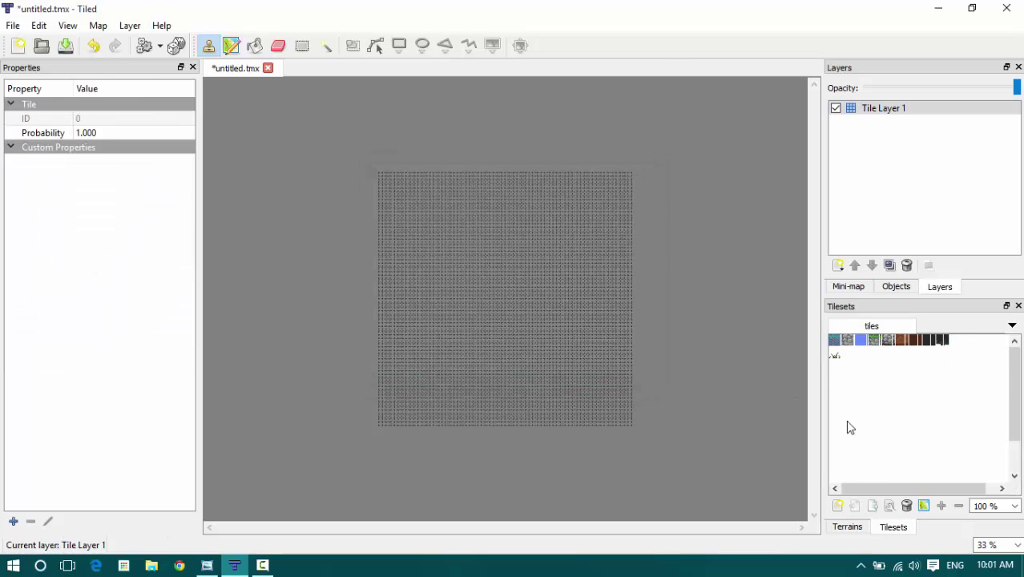
click(872, 507)
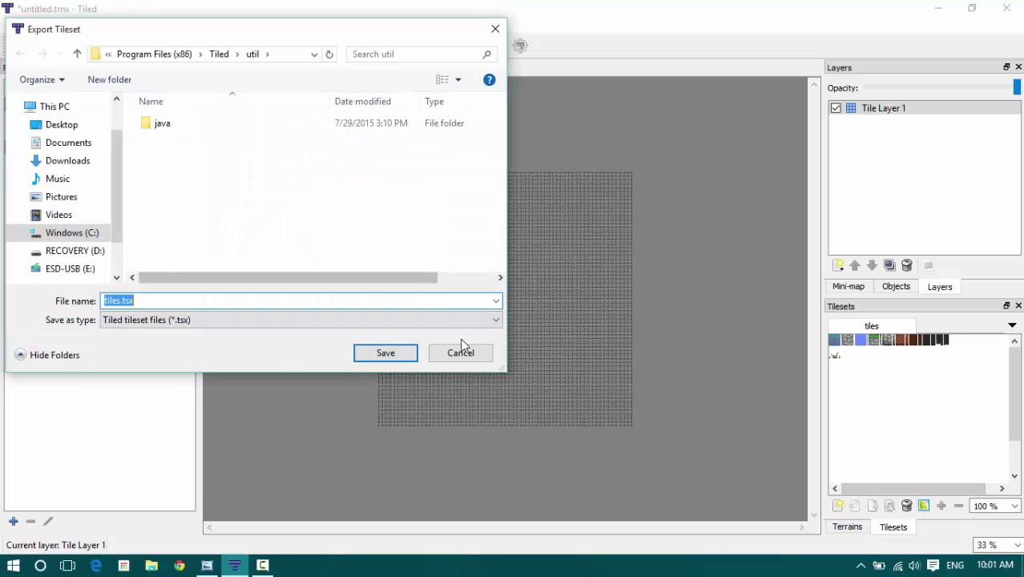
click(462, 352)
right_click(893, 343)
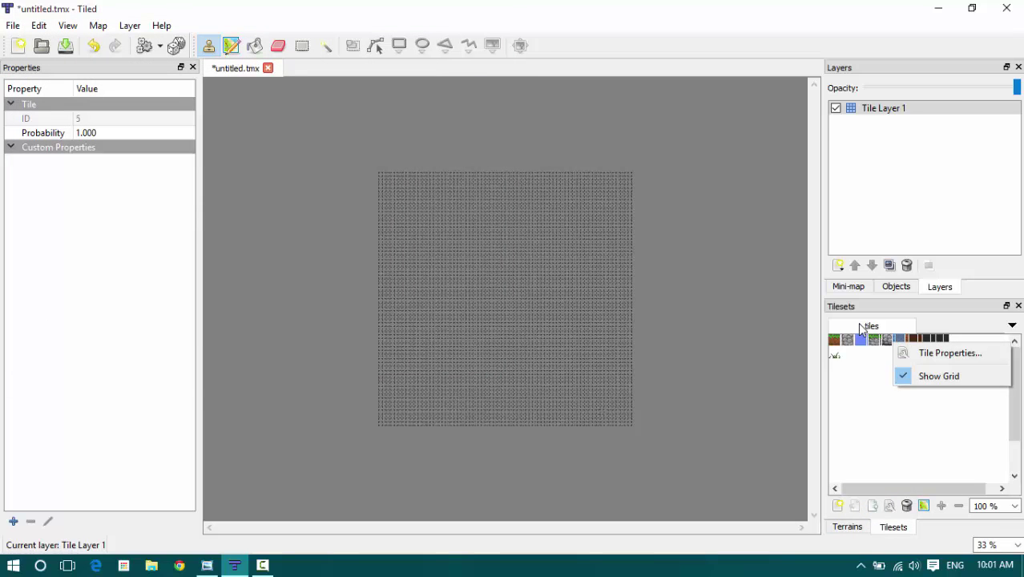
click(860, 326)
click(906, 505)
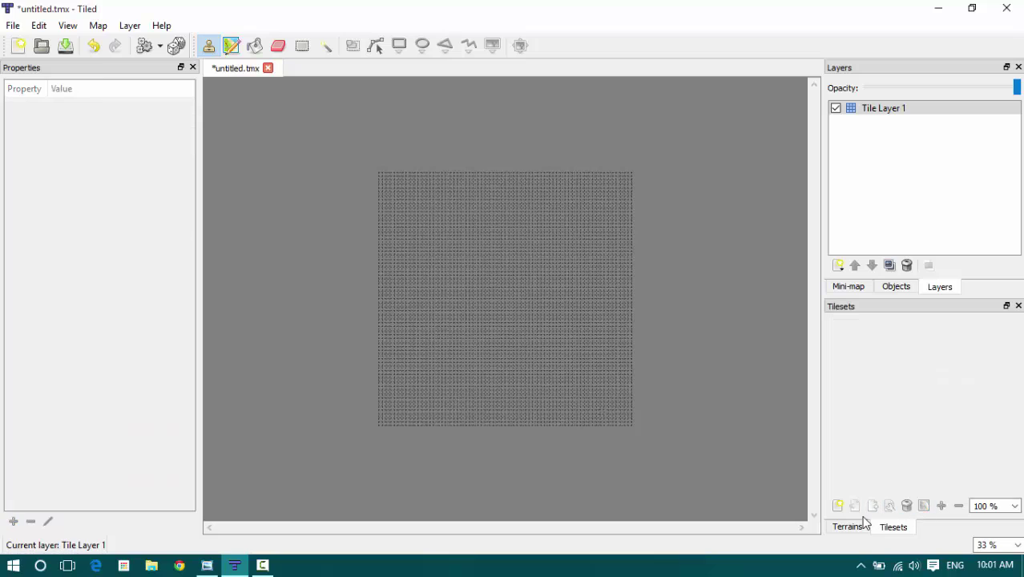
- Add tile_sheet_1.png as a new tileset with 1 px spacing and 0 px margin
click(838, 505)
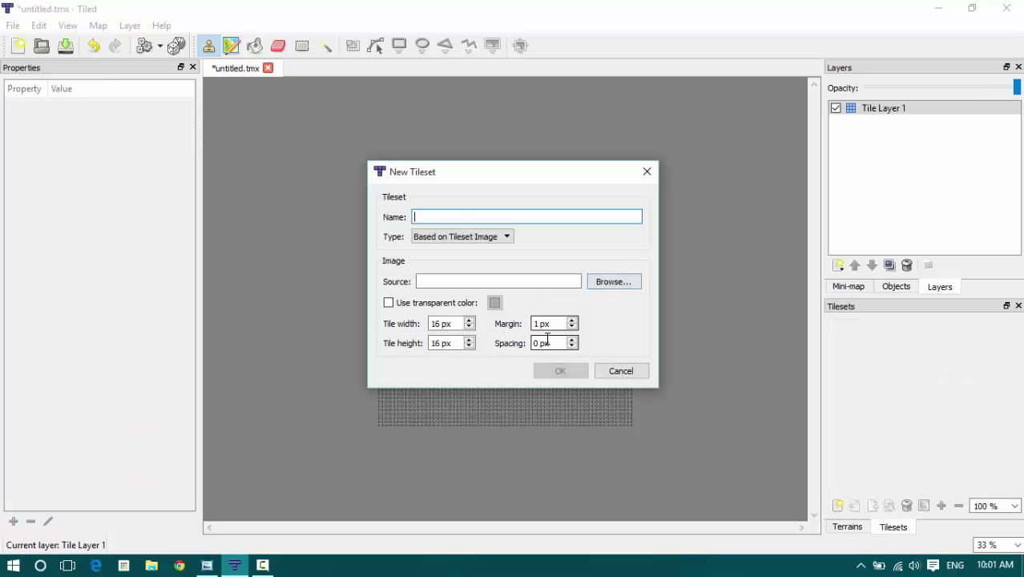
double_click(537, 343)
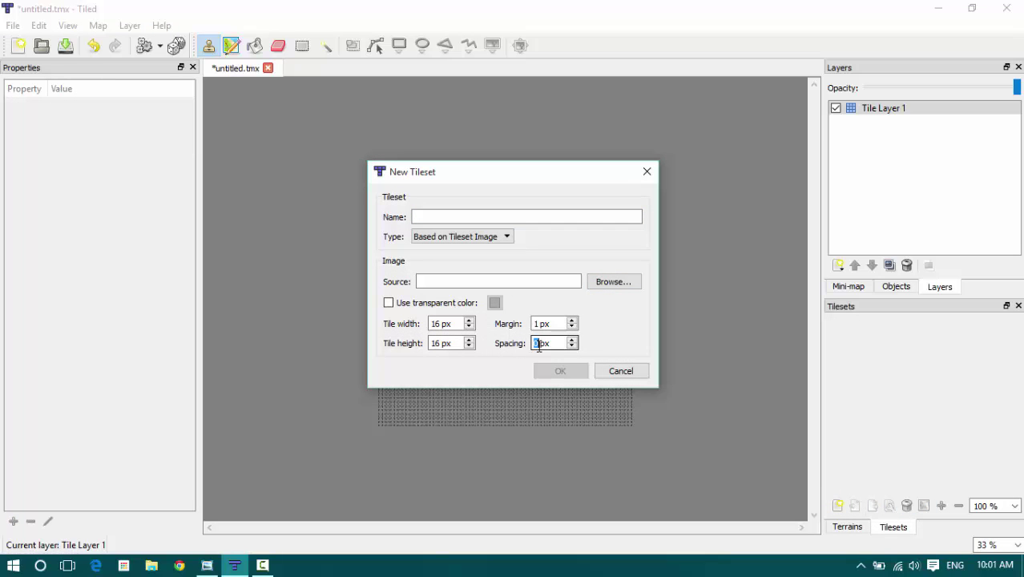
double_click(544, 323)
click(571, 340)
click(572, 327)
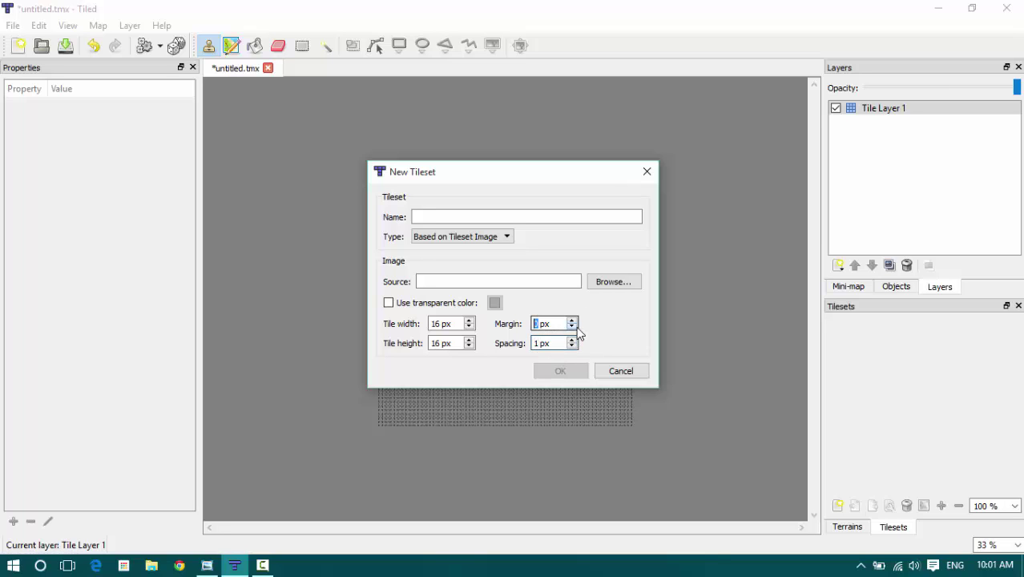
click(617, 284)
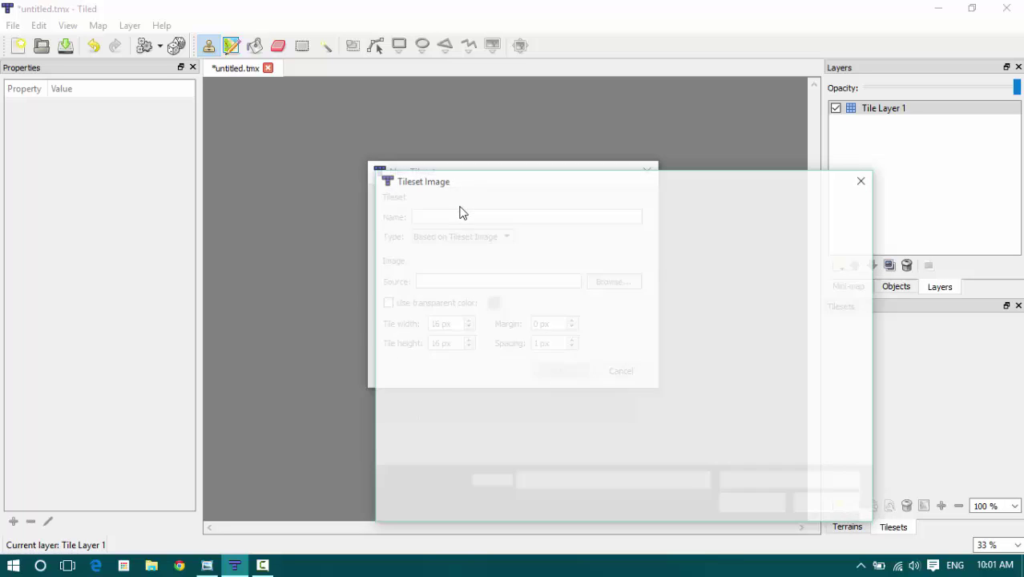
double_click(541, 285)
click(576, 368)
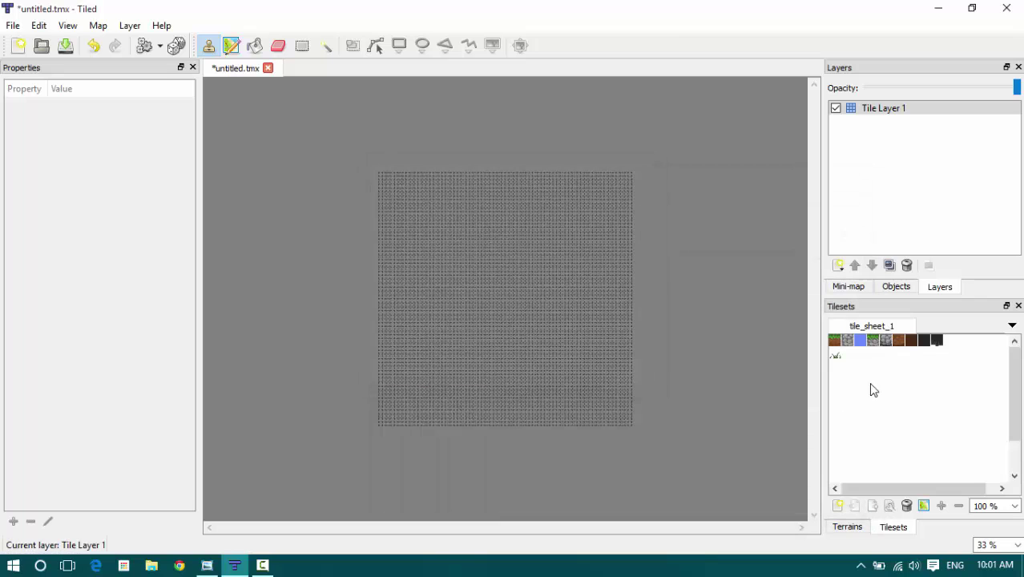
- Select the first tile of tile_sheet_1 for painting
click(930, 342)
drag(850, 340, 834, 339)
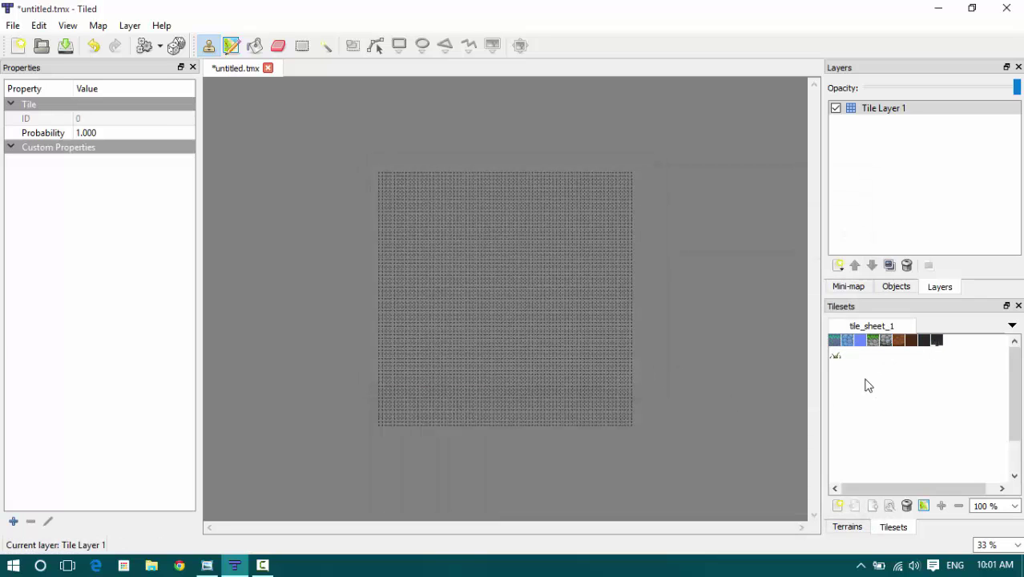
click(868, 386)
click(834, 340)
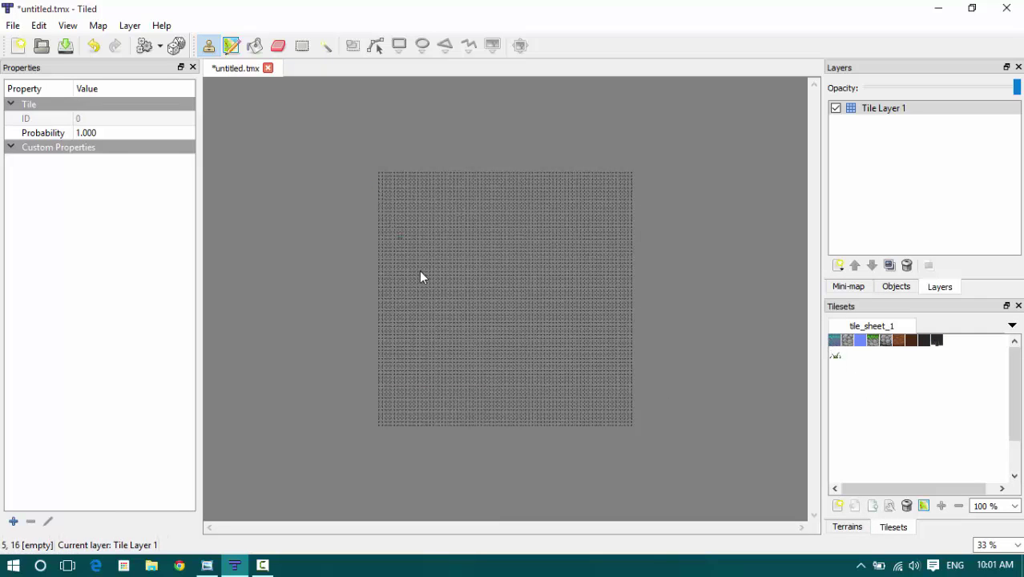
- Zoom in, paint a test stroke of grass tiles, and undo it
ctrl+scroll(419, 270, up, 3)
drag(266, 161, 505, 274)
key(ctrl+z)
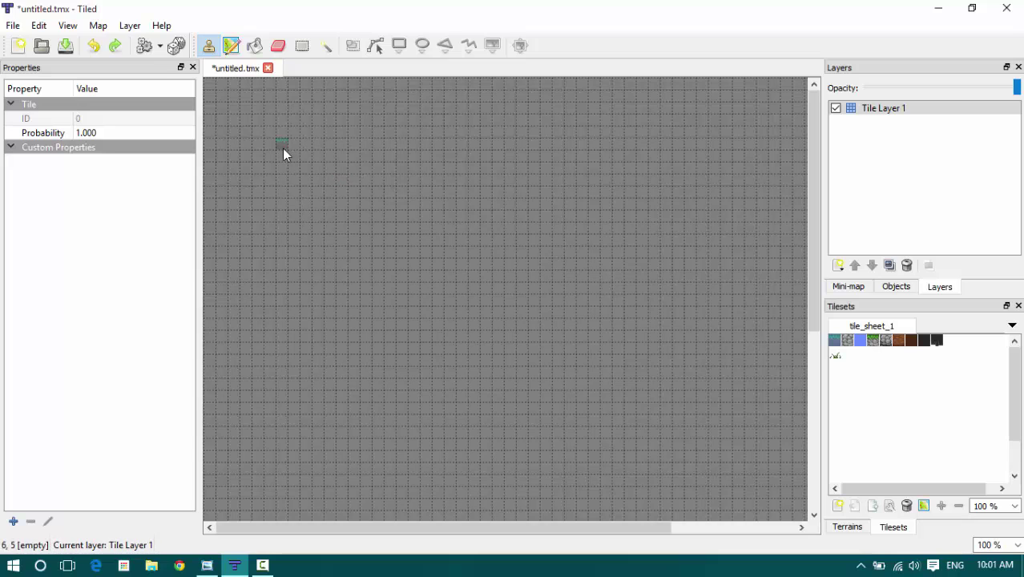
- Rename Tile Layer 1 to 'forgound' in its Layer Properties
right_click(897, 109)
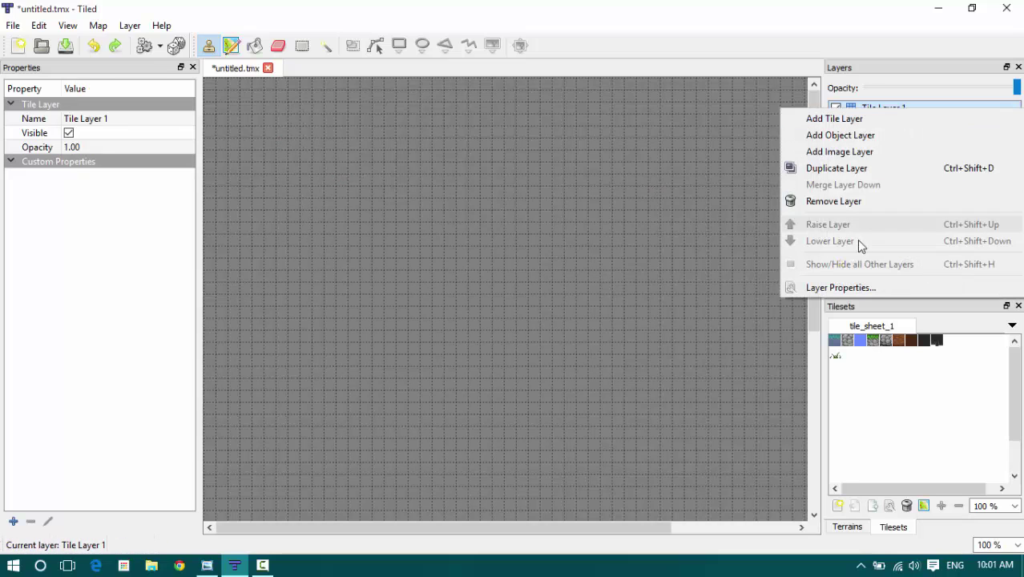
click(846, 286)
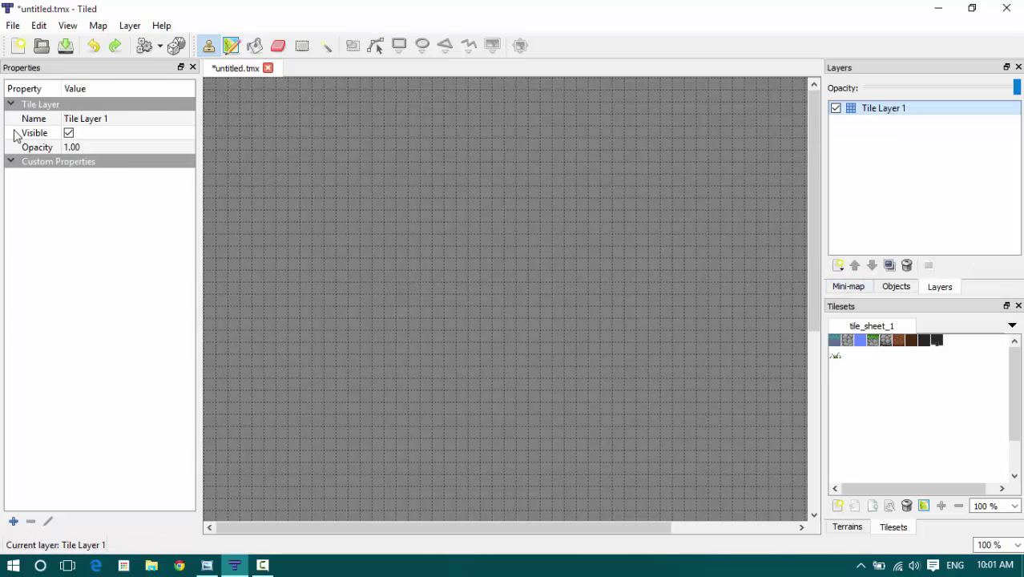
click(107, 120)
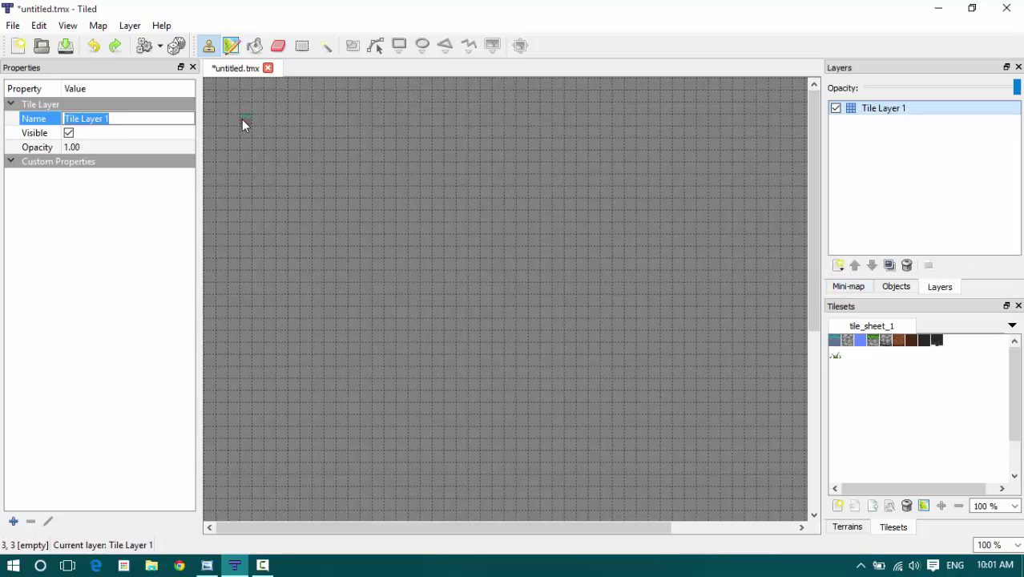
text(forgound)
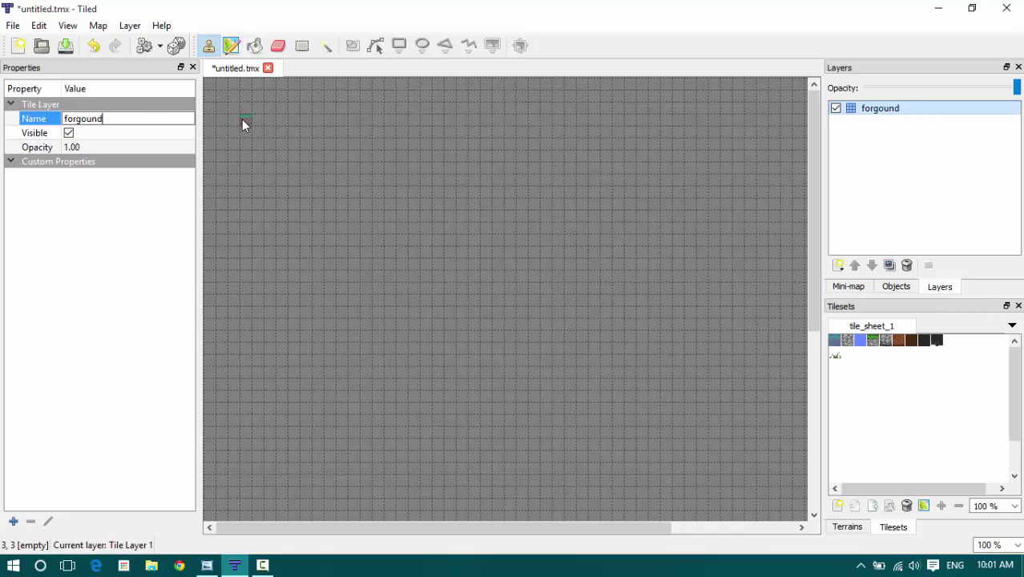
key(Return)
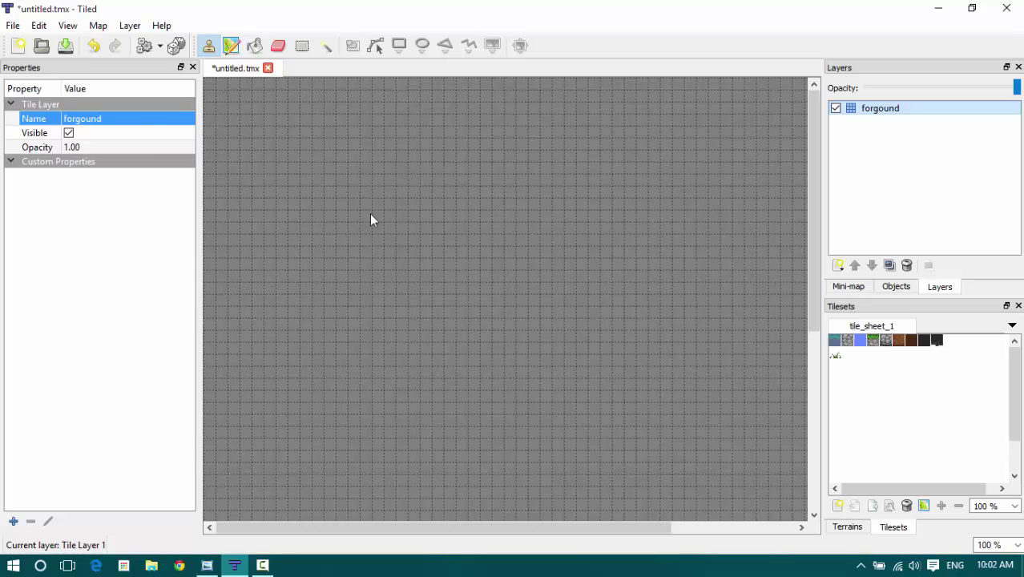
click(888, 108)
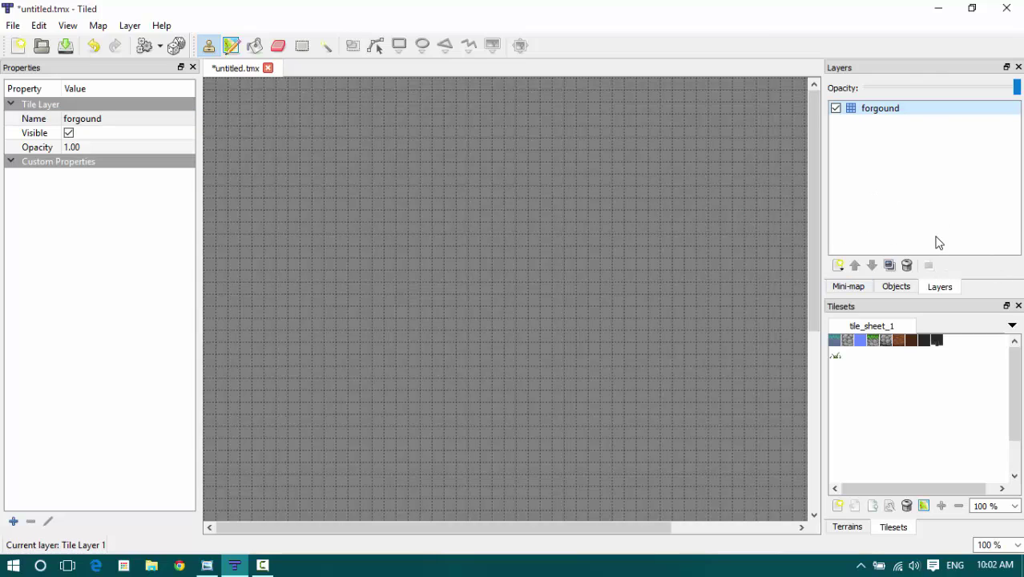
- Add a new tile layer named 'tiles-bg'
click(840, 265)
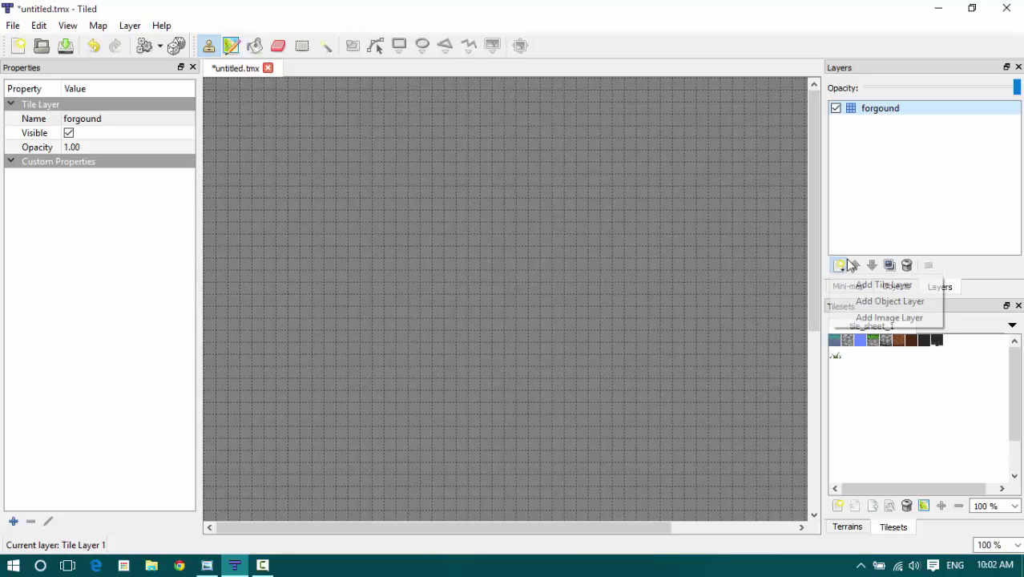
click(863, 285)
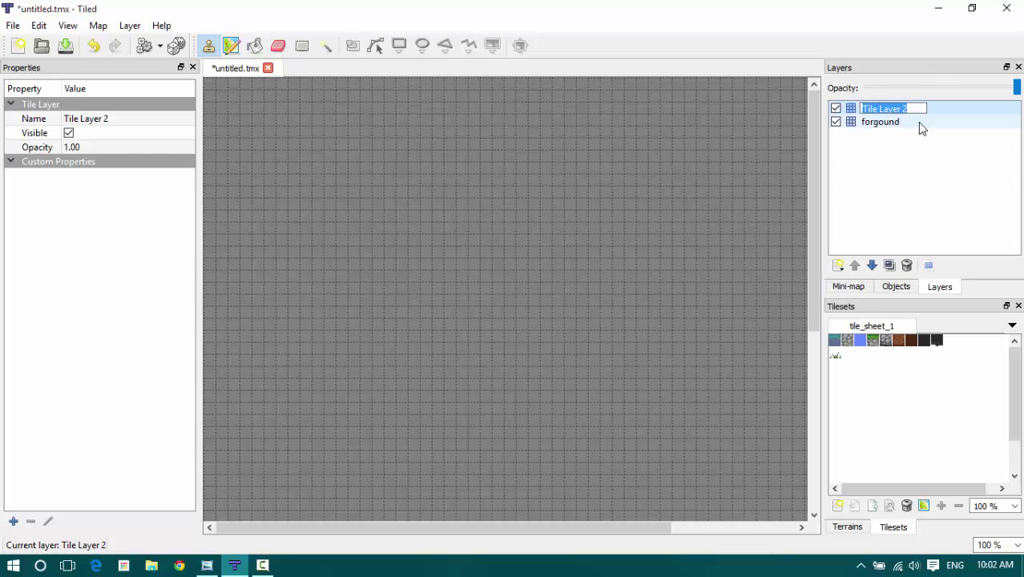
text(tile)
key(BackSpace)
key(BackSpace)
key(BackSpace)
key(BackSpace)
text(main)
key(BackSpace)
key(BackSpace)
key(BackSpace)
key(BackSpace)
text(tiles-bg)
key(Return)
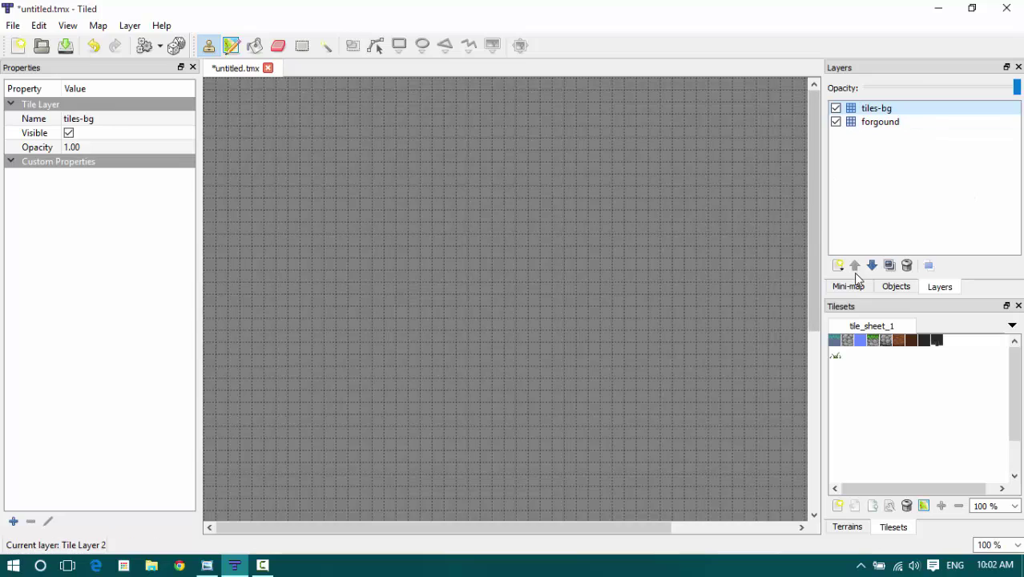
- Add another tile layer named 'tiles-solid', then select the forgound layer
click(840, 267)
click(853, 286)
text(t)
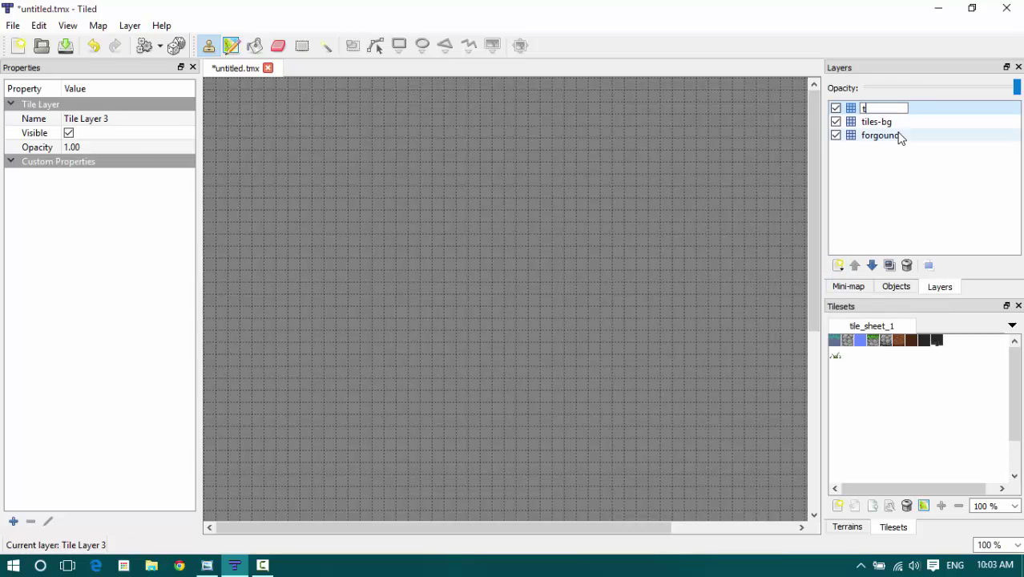
text(iles-solid)
key(Return)
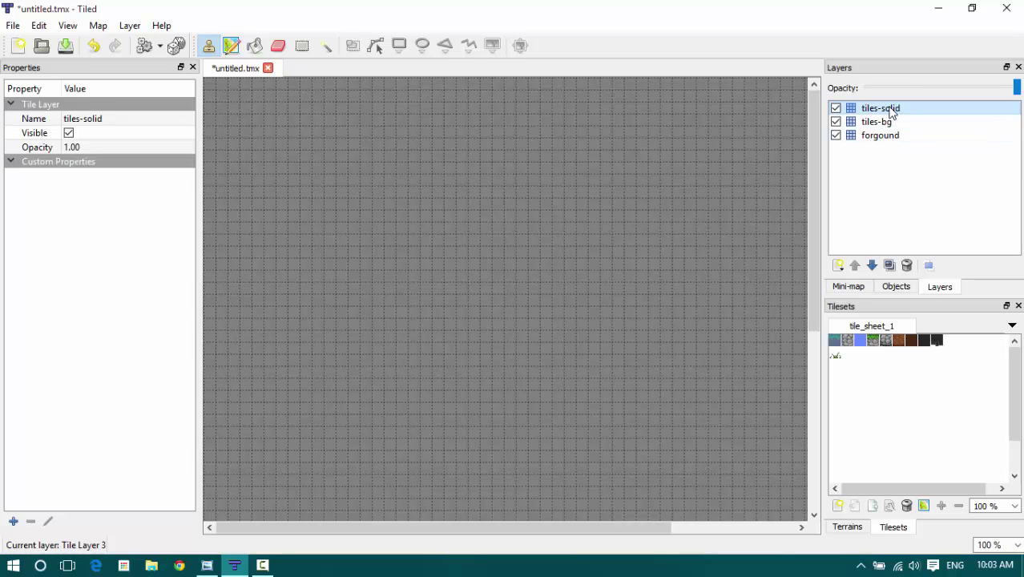
click(881, 122)
click(882, 136)
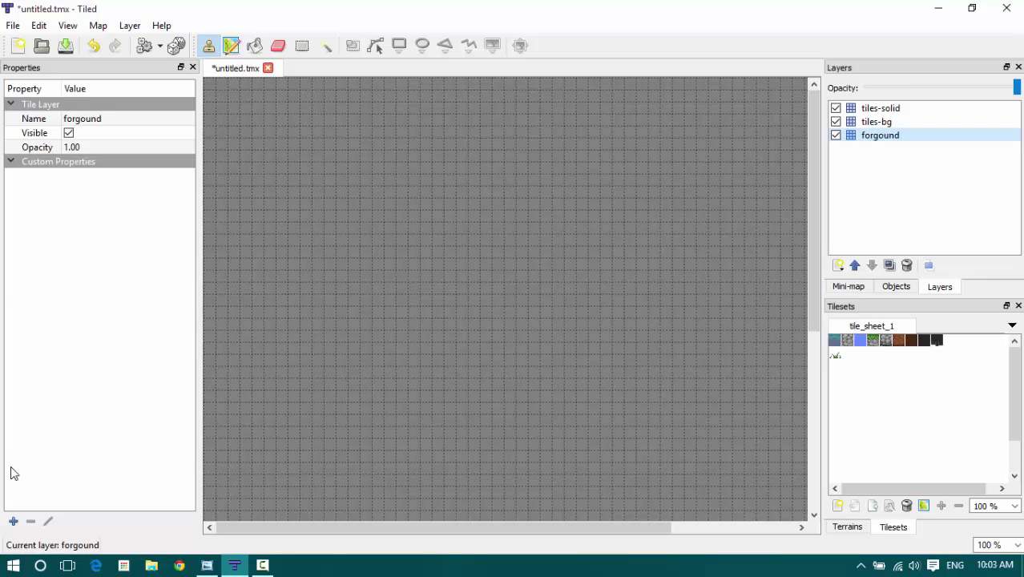
click(882, 124)
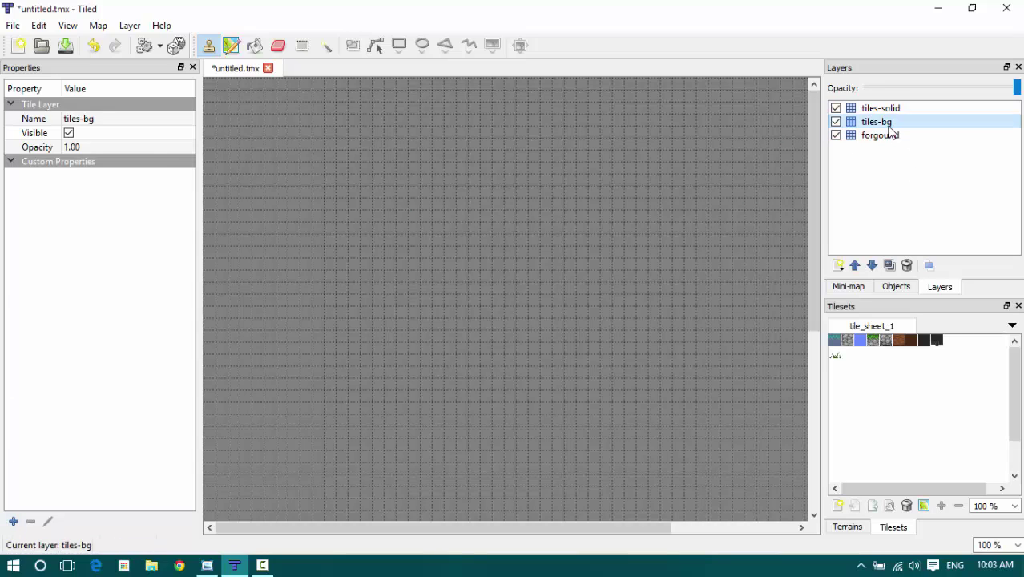
click(881, 135)
- Give forgound and tiles-bg a custom property 'solid' with value 0
click(13, 521)
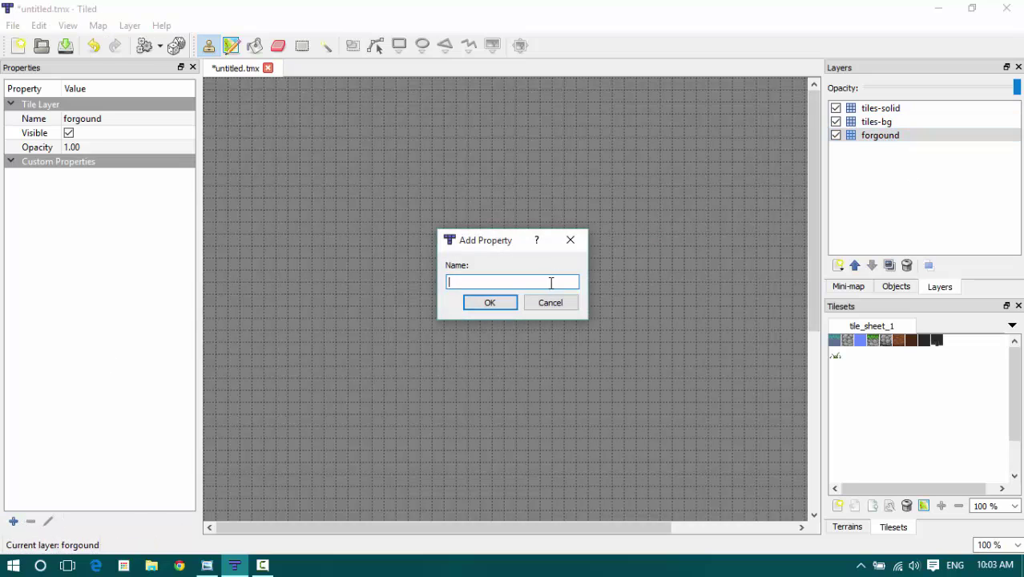
text(solid)
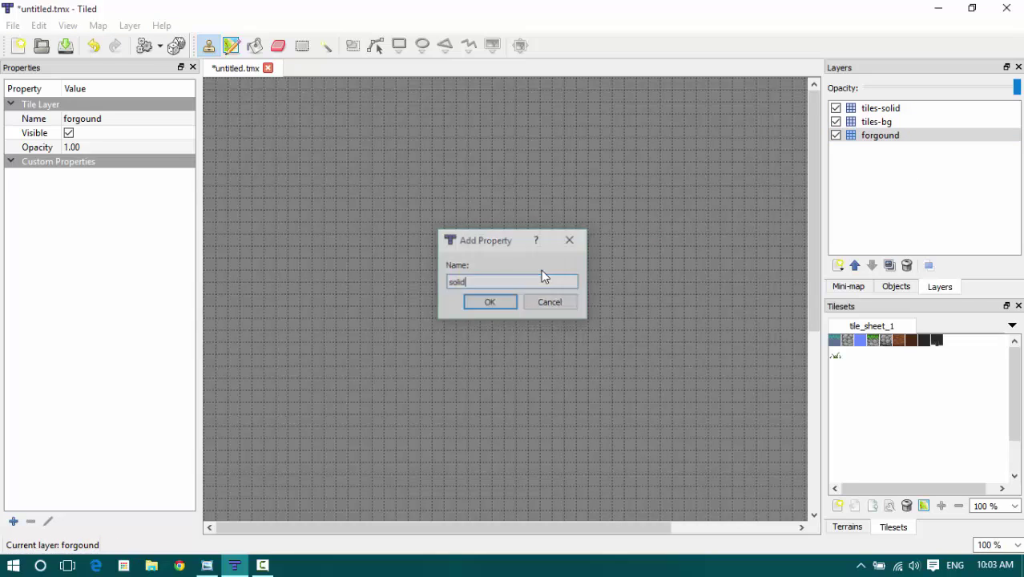
key(Return)
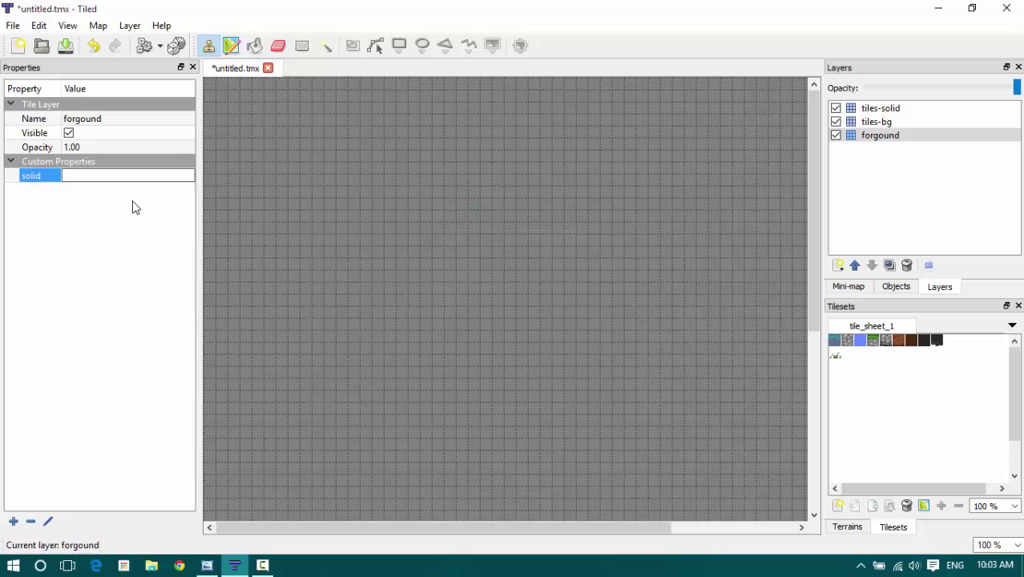
text(0)
key(Return)
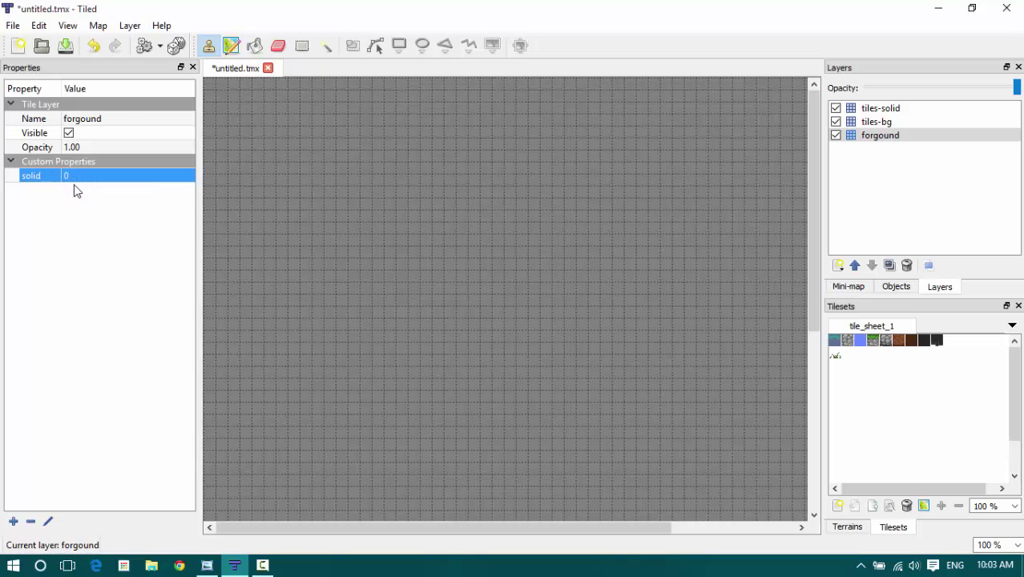
click(849, 122)
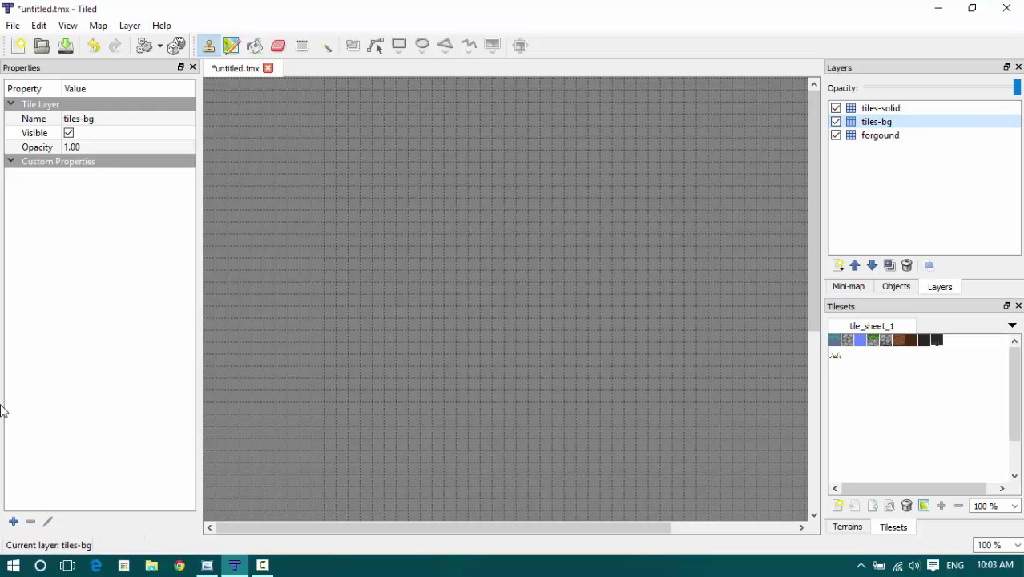
click(13, 521)
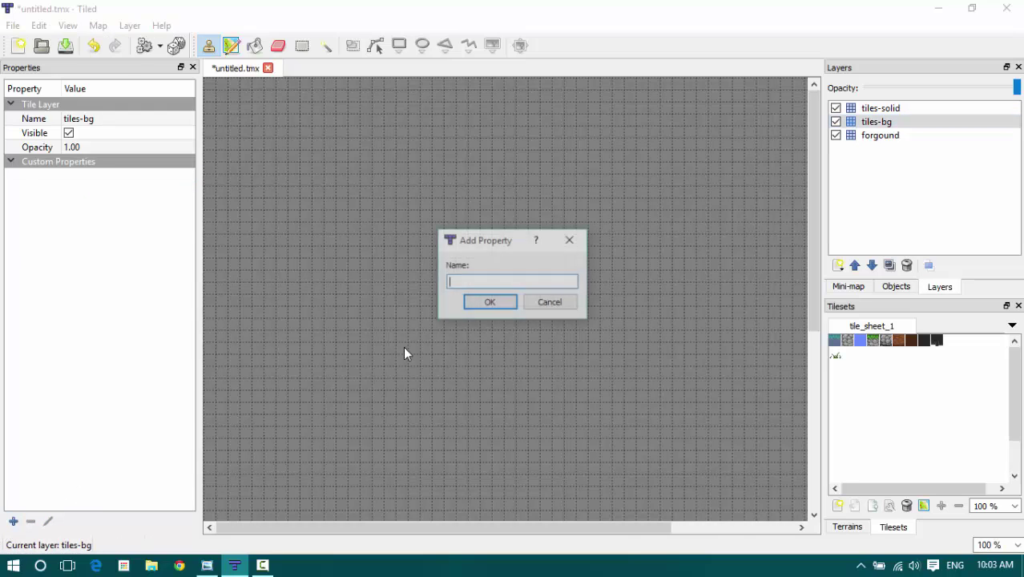
text(solid)
key(Return)
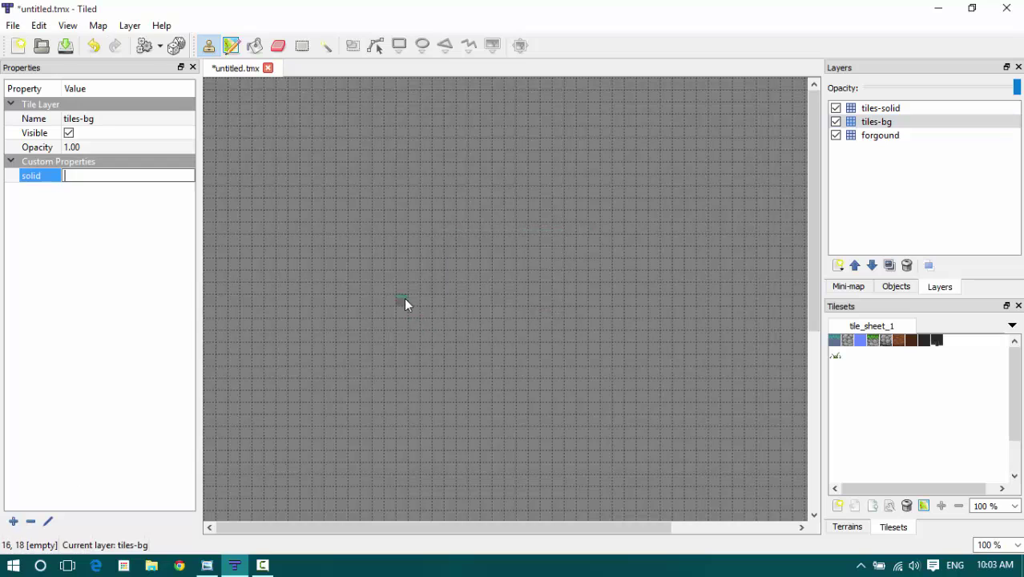
text(0)
key(Return)
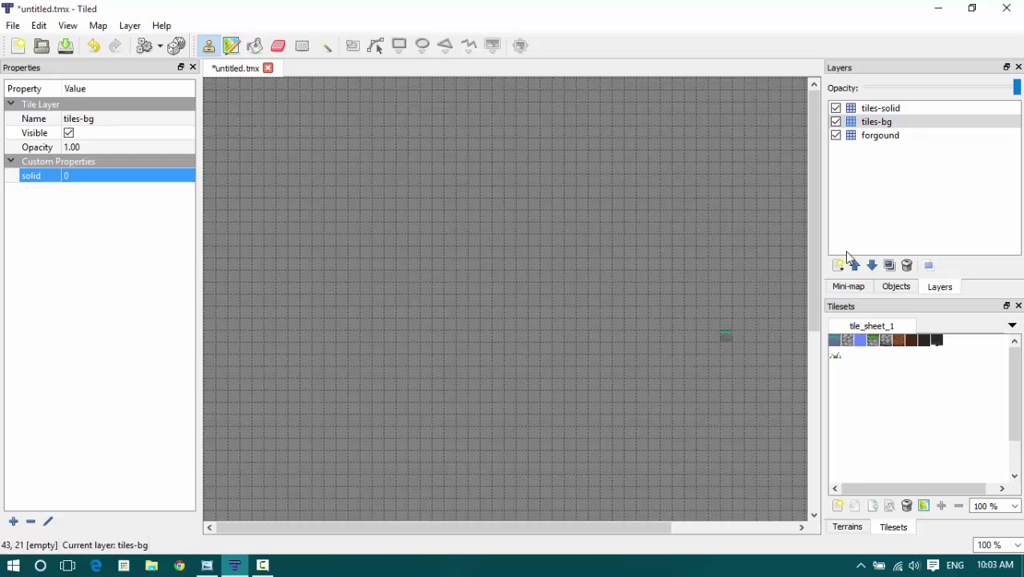
- Give tiles-solid a custom property 'solid' with value 1
click(881, 110)
click(13, 521)
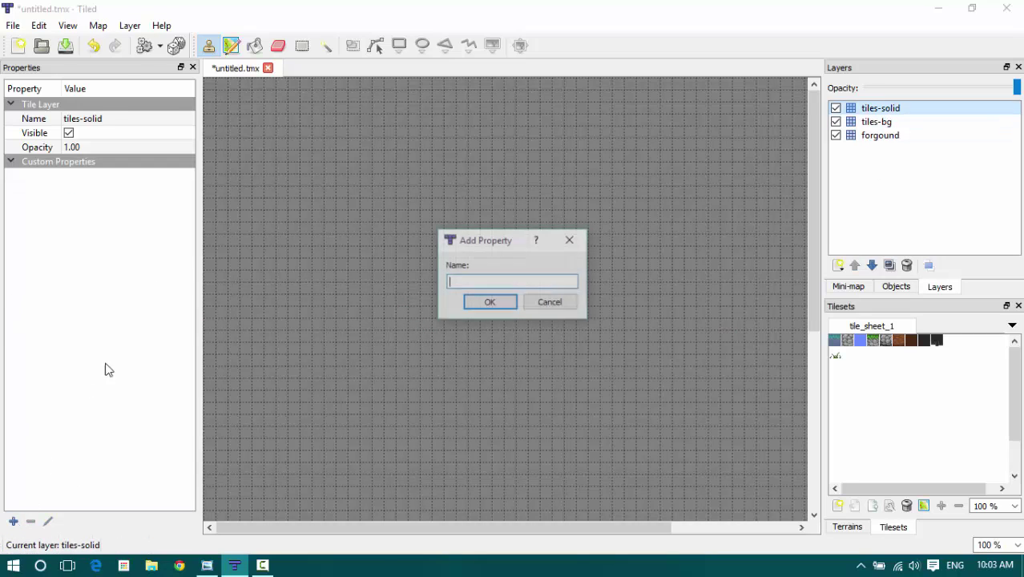
text(solid)
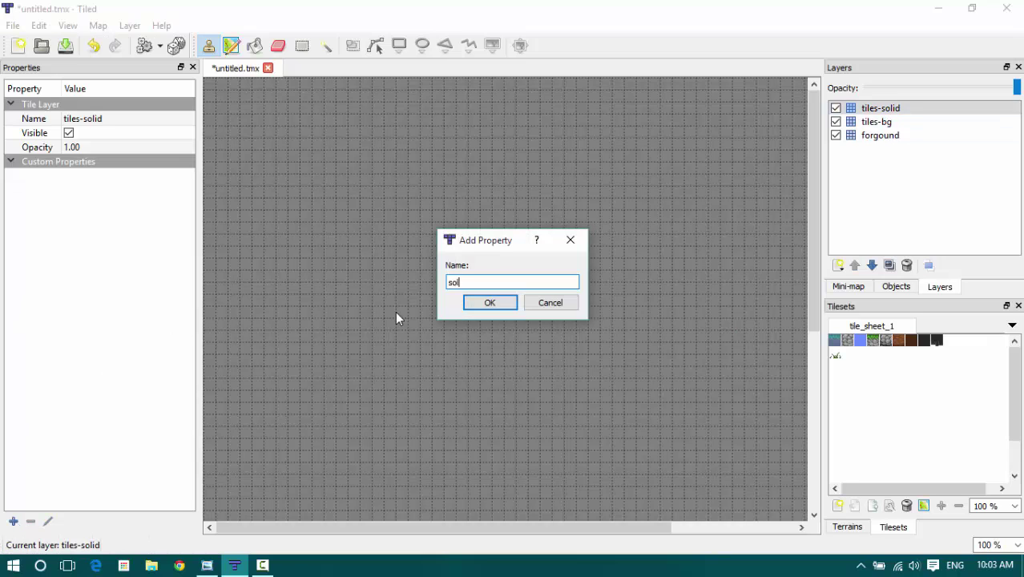
key(Return)
text(1)
key(Return)
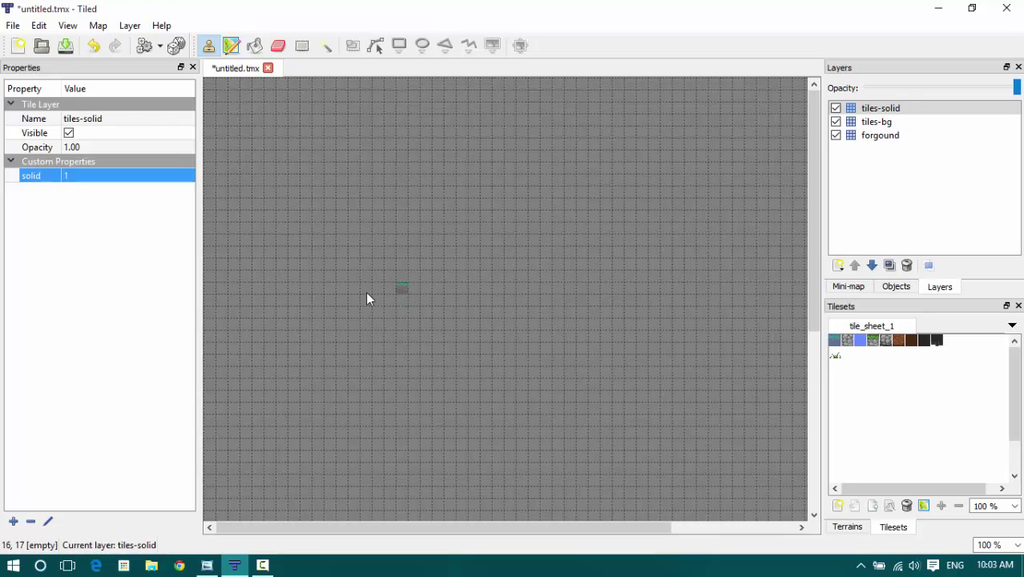
- Review the solid property on forgound, tiles-bg and tiles-solid, dismissing an extra property prompt
click(876, 123)
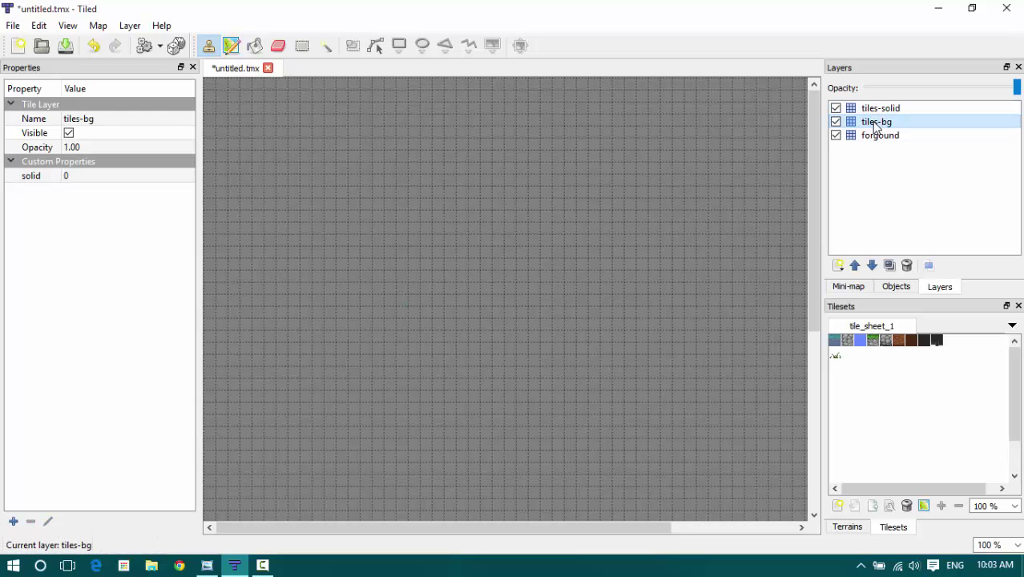
click(879, 136)
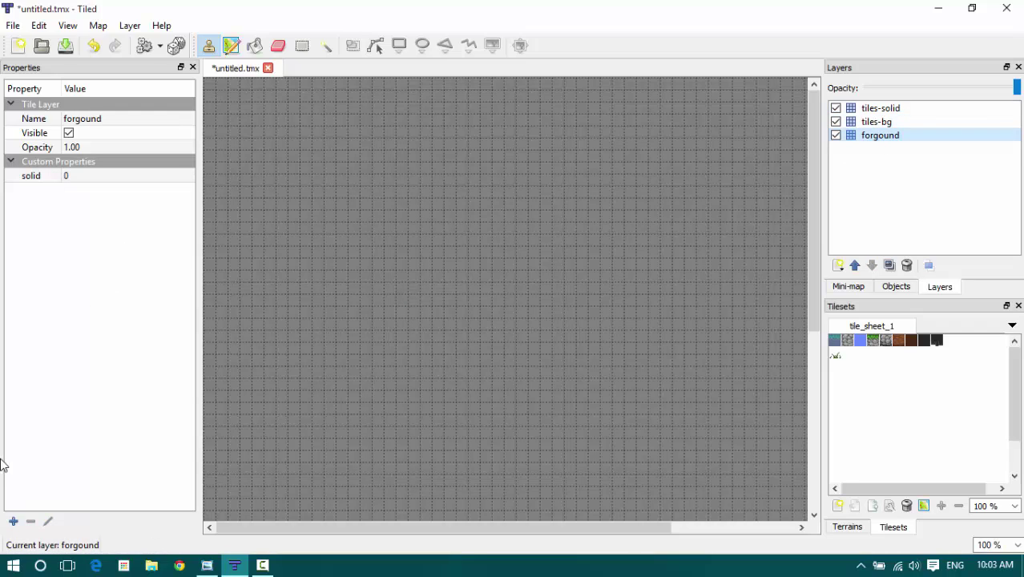
click(13, 521)
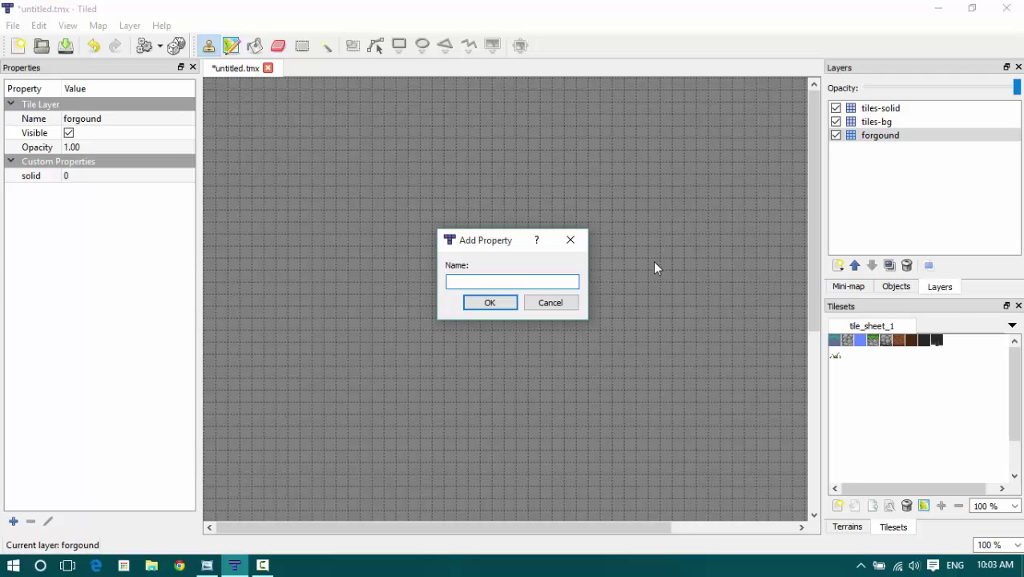
click(557, 305)
click(889, 136)
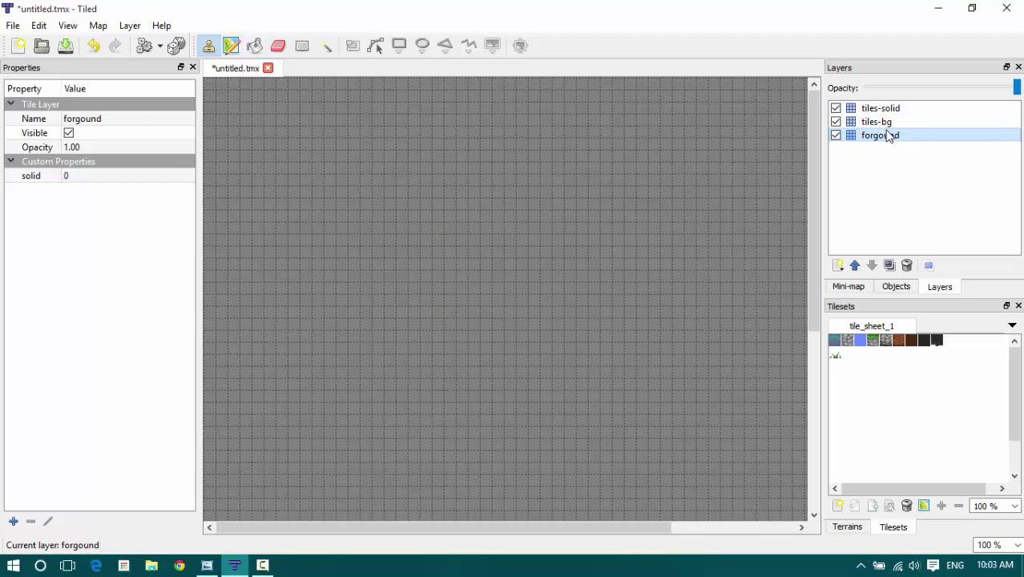
click(888, 122)
click(886, 108)
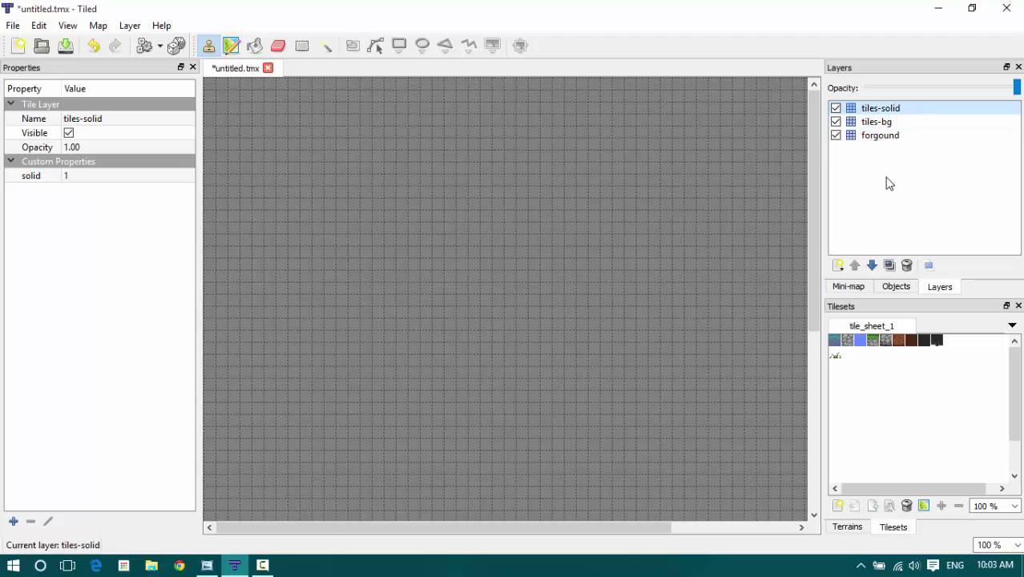
- Begin saving the map and browse to Documents > Code > Love2d > platformer > assets
key(ctrl+s)
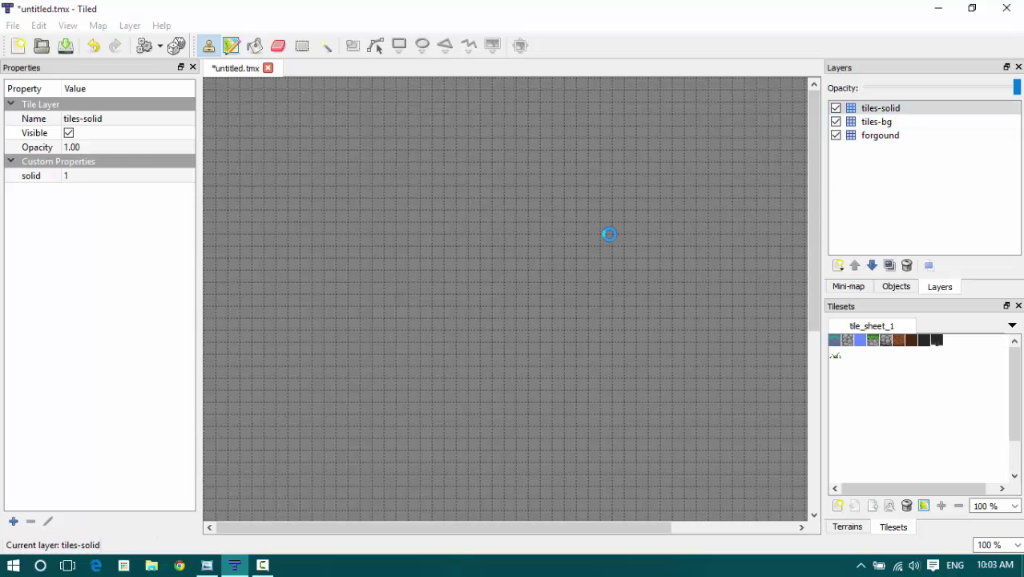
click(71, 144)
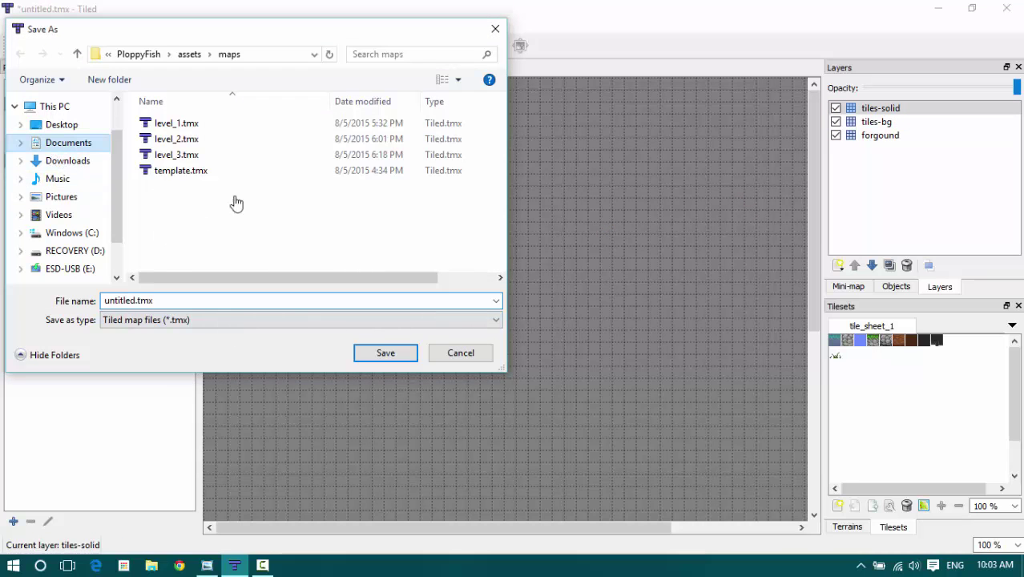
scroll(200, 202, down, 2)
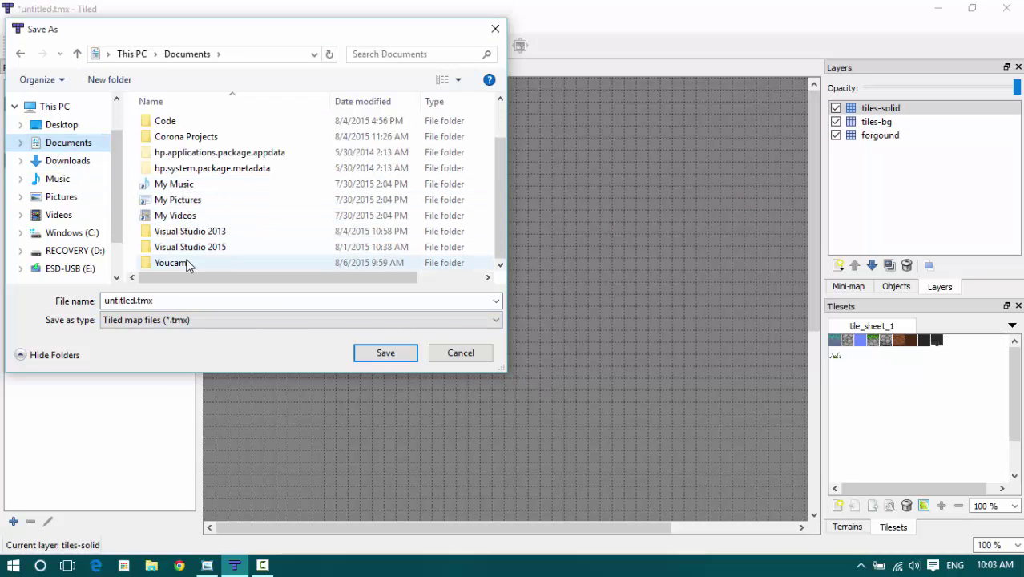
scroll(229, 218, up, 2)
double_click(180, 170)
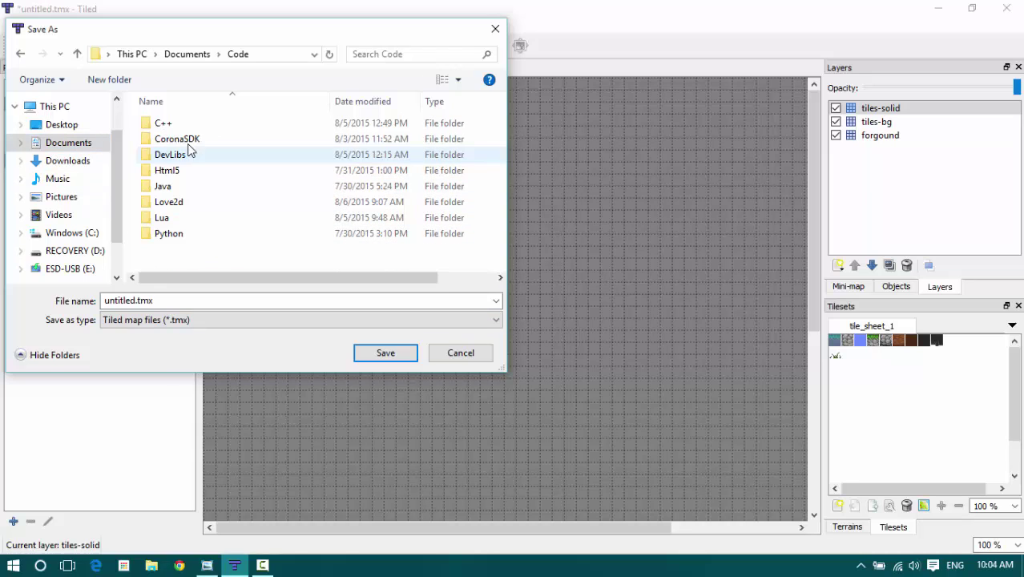
double_click(176, 204)
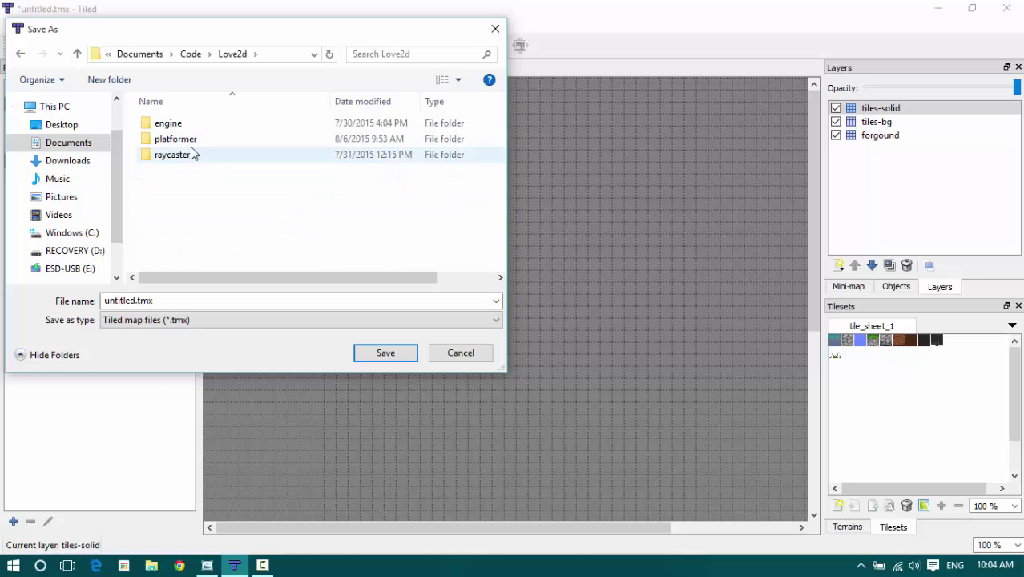
click(187, 142)
double_click(187, 148)
double_click(172, 124)
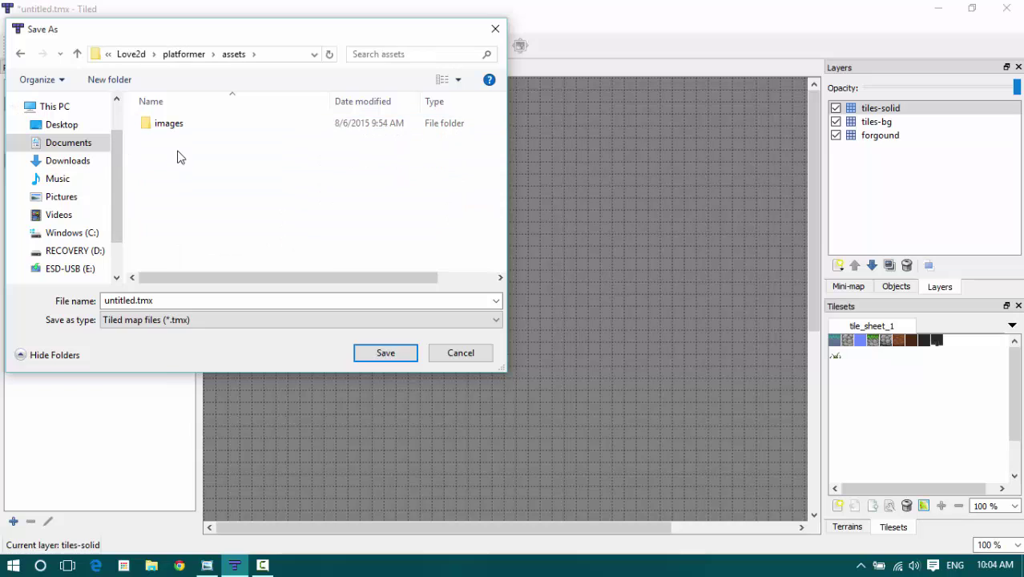
- Create a 'maps' folder there and save the map inside it as level_1.tmx
click(128, 83)
text(maps)
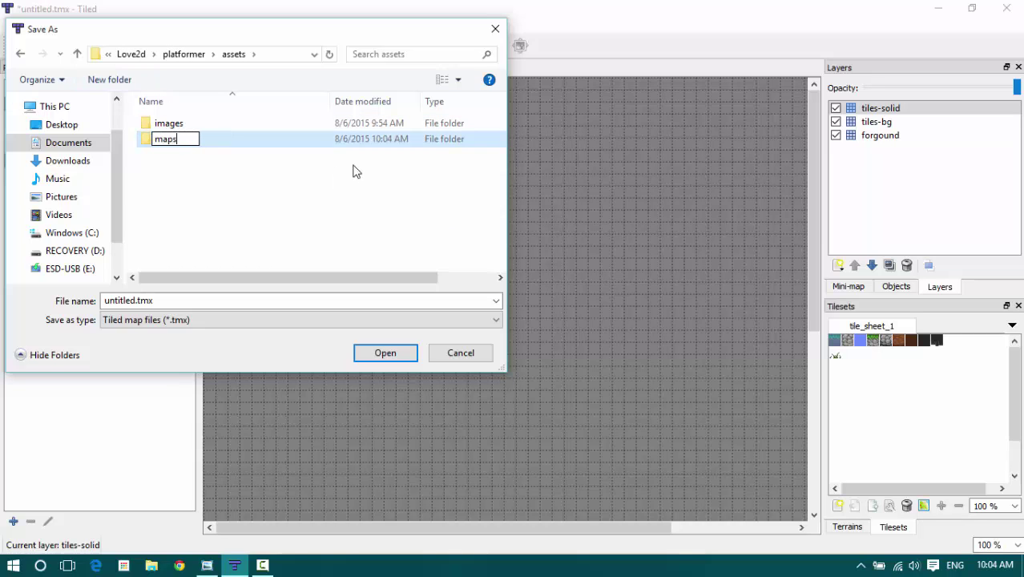
key(Return)
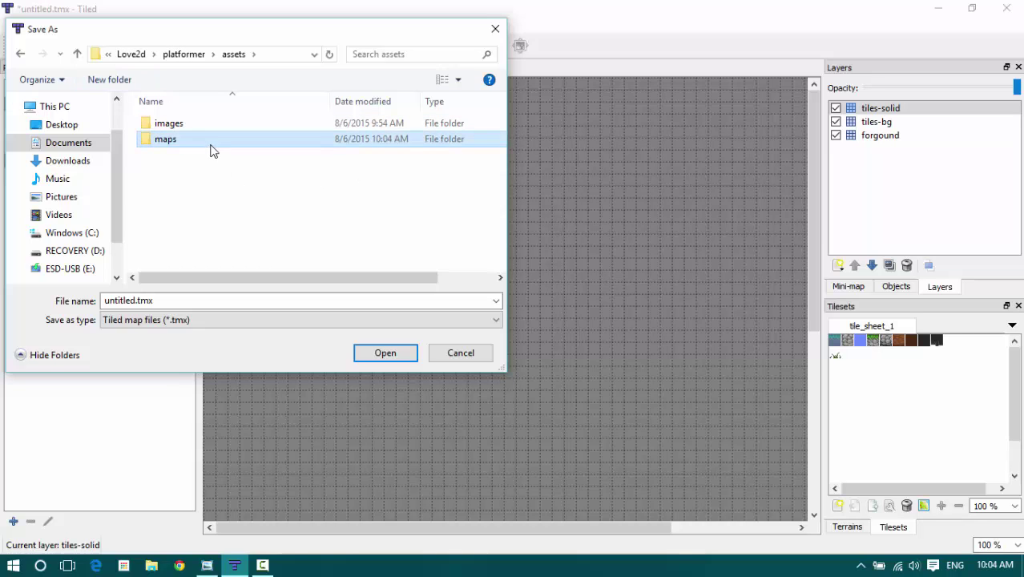
double_click(206, 146)
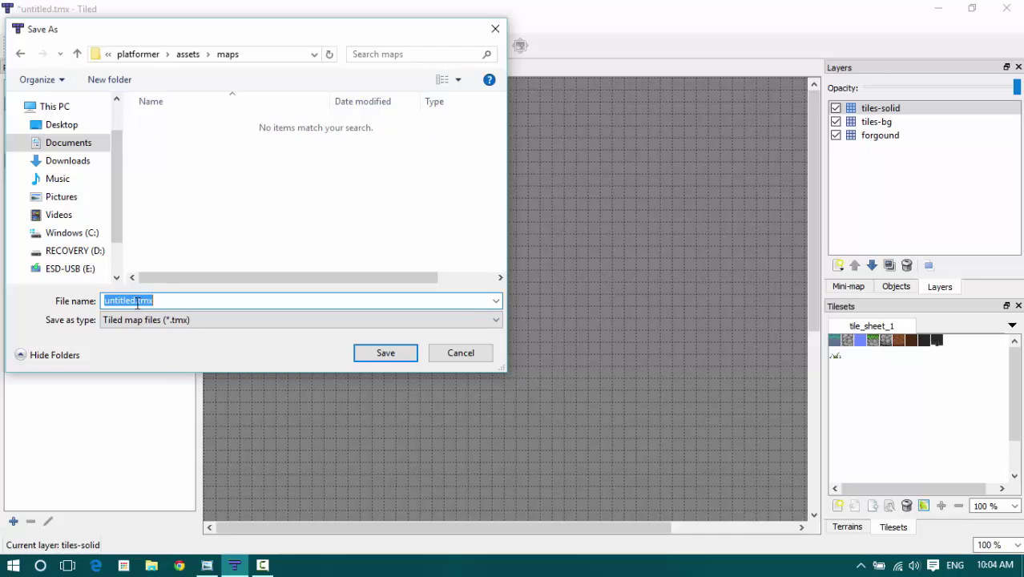
click(128, 300)
drag(128, 301, 53, 300)
text(level_1)
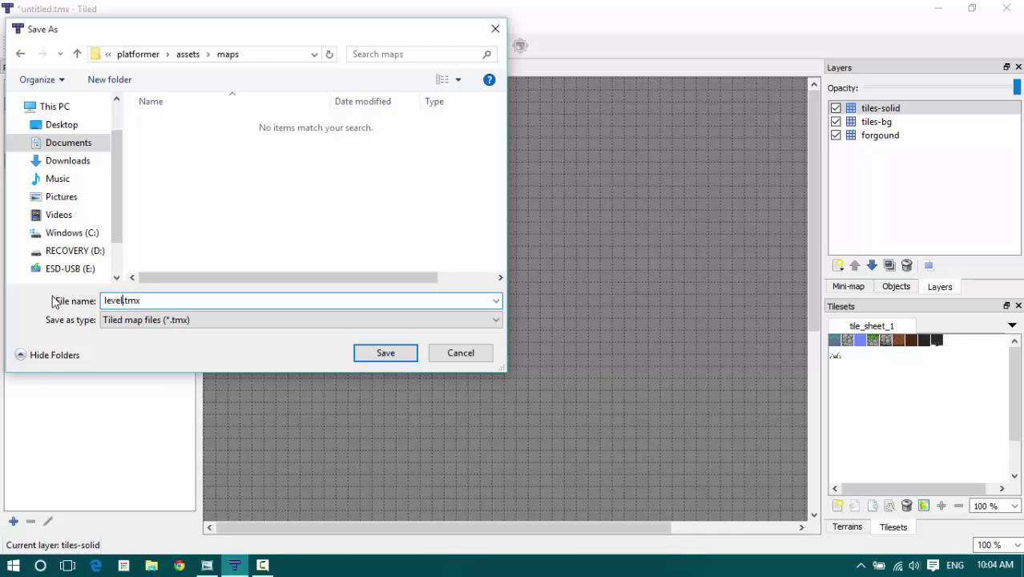
key(Return)
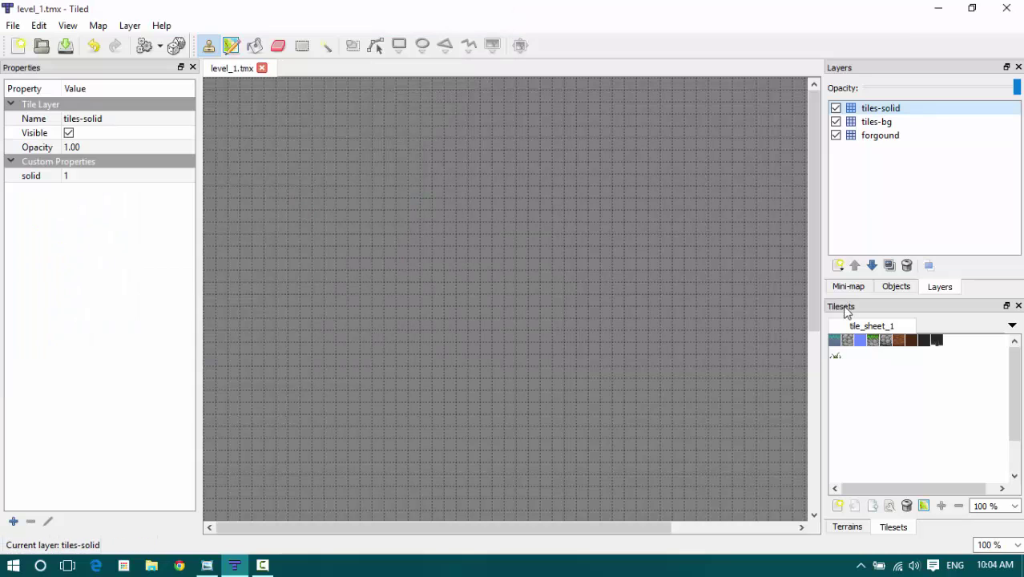
- Paint stepped grass platforms from the left edge, plus two higher ledges at upper right
drag(206, 234, 366, 204)
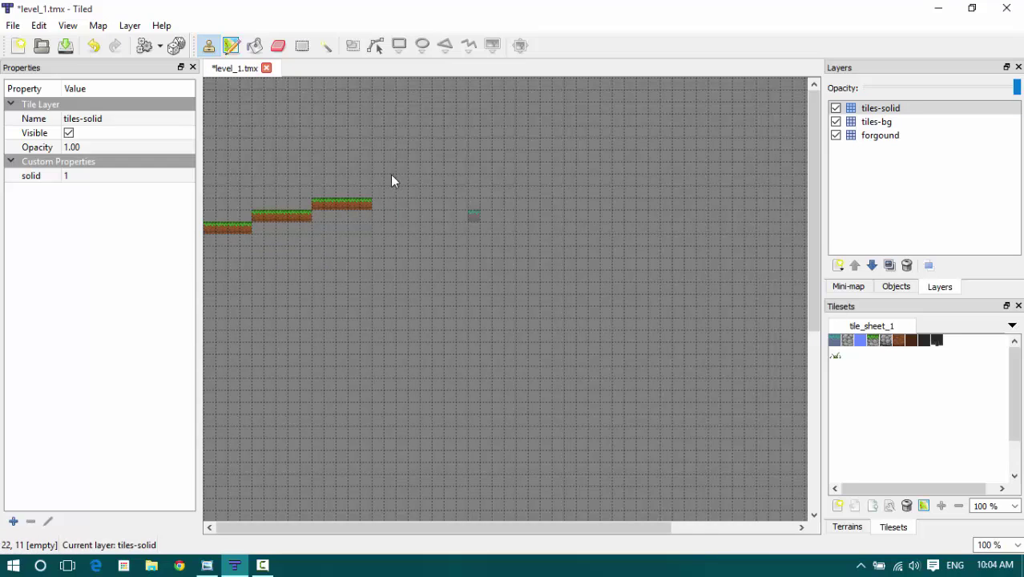
mouse_move(416, 207)
mouse_down()
mouse_move(526, 216)
mouse_move(545, 229)
mouse_move(609, 228)
mouse_up()
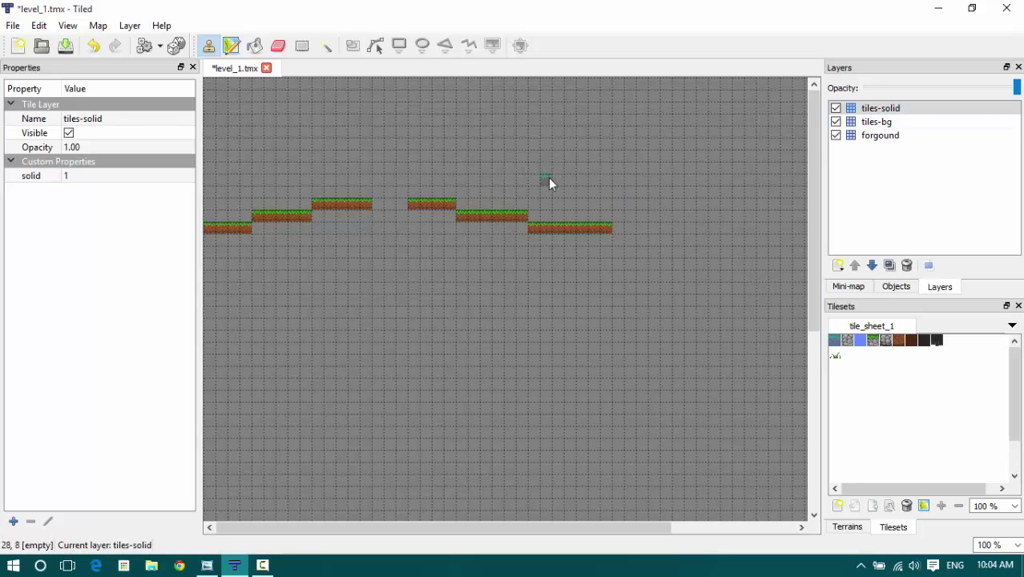
mouse_move(548, 177)
mouse_down()
mouse_move(606, 176)
mouse_move(591, 183)
mouse_move(555, 180)
mouse_move(607, 173)
mouse_move(578, 183)
mouse_move(606, 179)
mouse_up()
key(ctrl+z)
drag(622, 145, 668, 144)
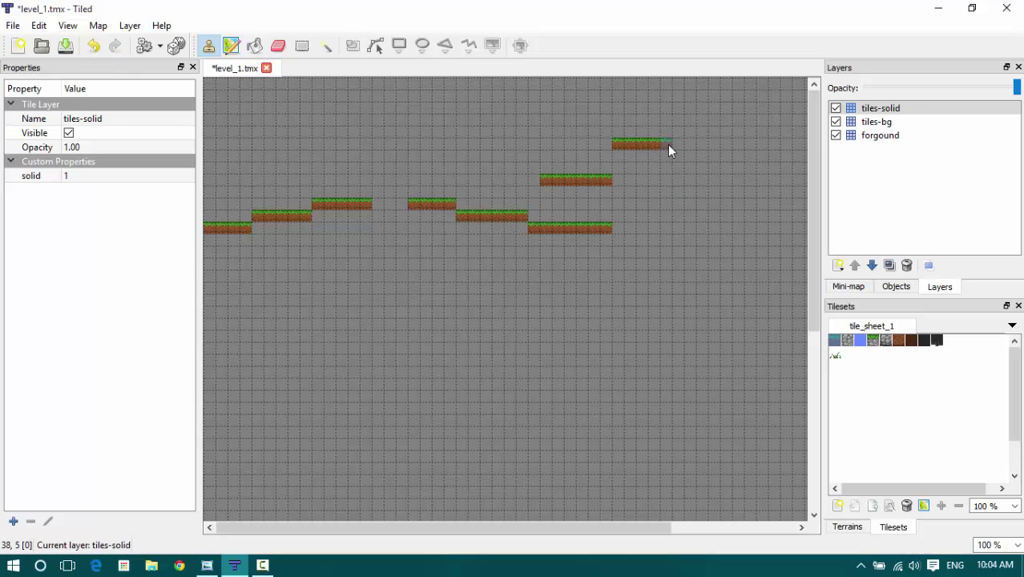
click(881, 123)
- On tiles-bg, paint stone beneath the right and middle grass platforms
click(847, 341)
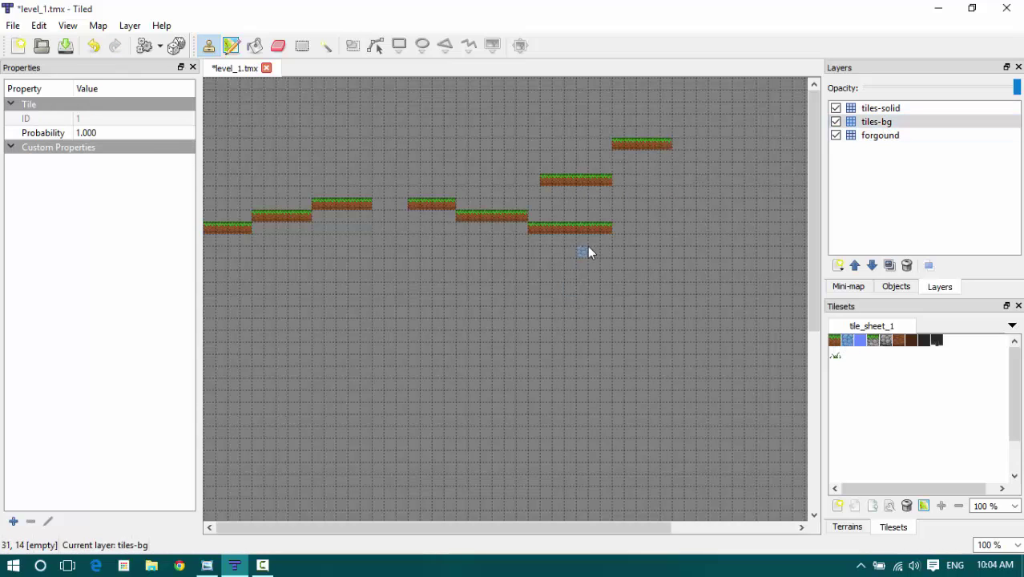
drag(603, 239, 574, 246)
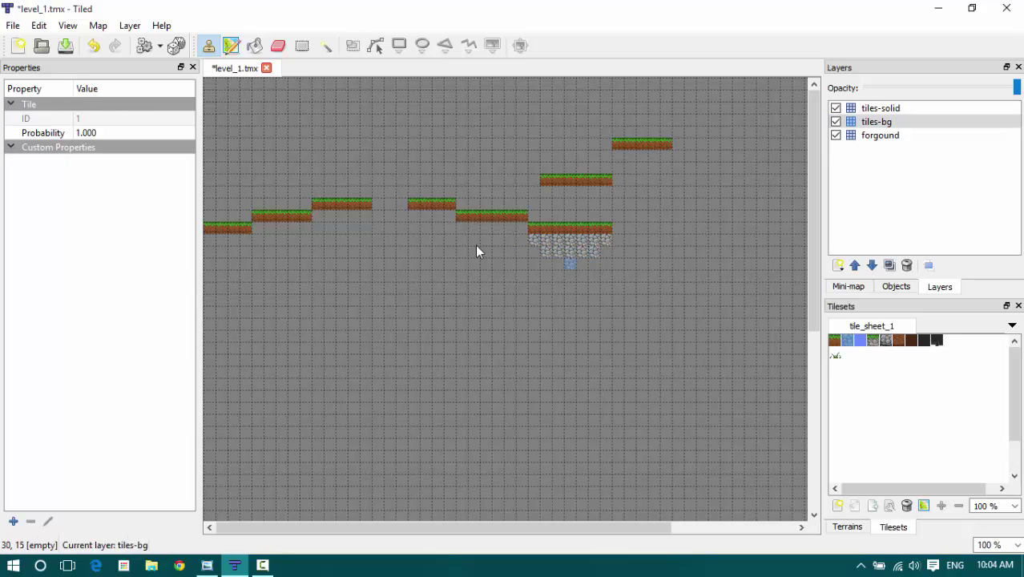
click(278, 45)
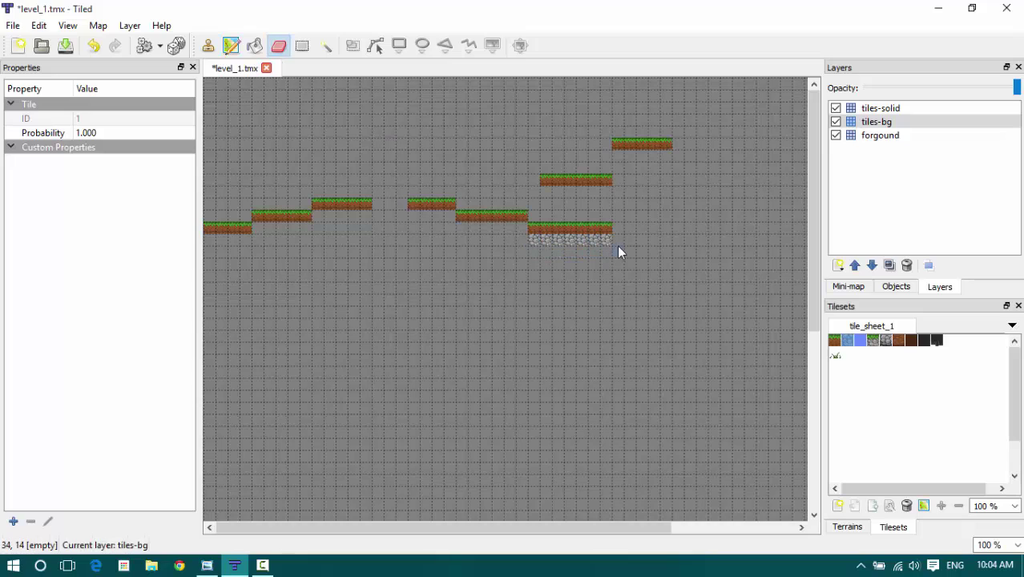
click(208, 45)
click(497, 227)
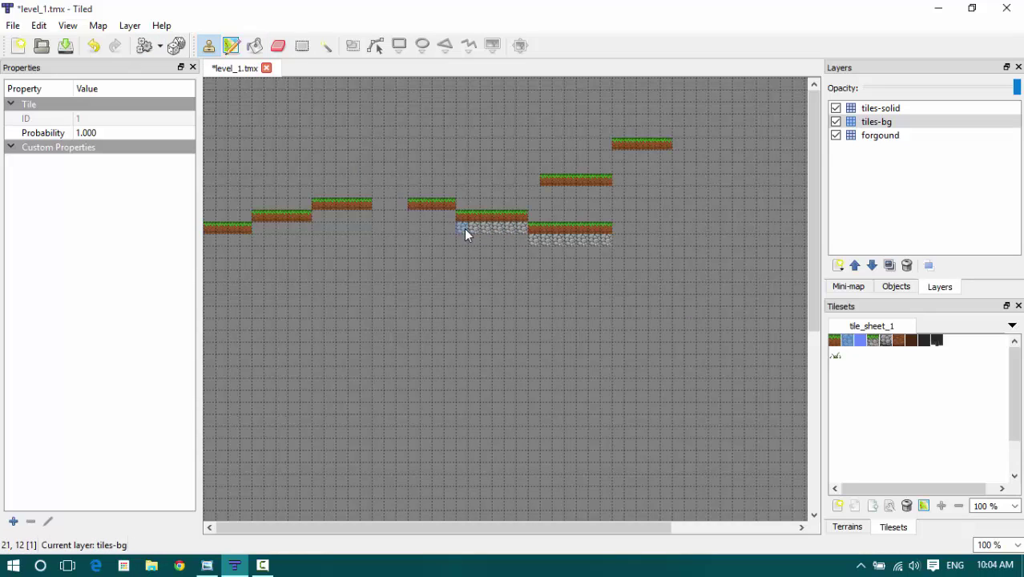
drag(447, 214, 416, 218)
- Paint a stone column down the gap on tiles-solid, then stone under the left platforms on tiles-bg
click(881, 107)
click(413, 237)
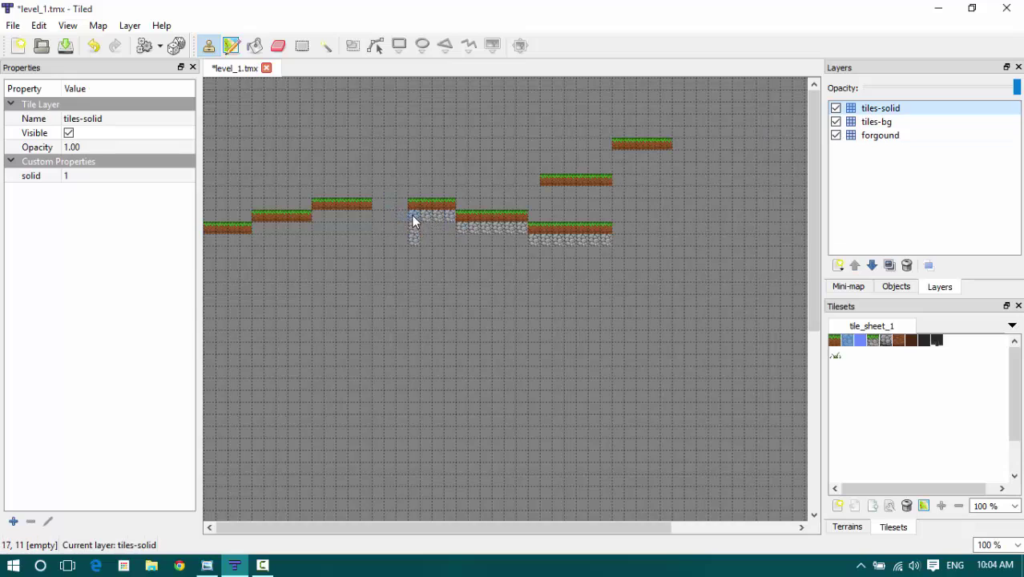
mouse_move(412, 215)
mouse_down()
mouse_move(414, 297)
mouse_move(365, 251)
mouse_move(367, 276)
mouse_up()
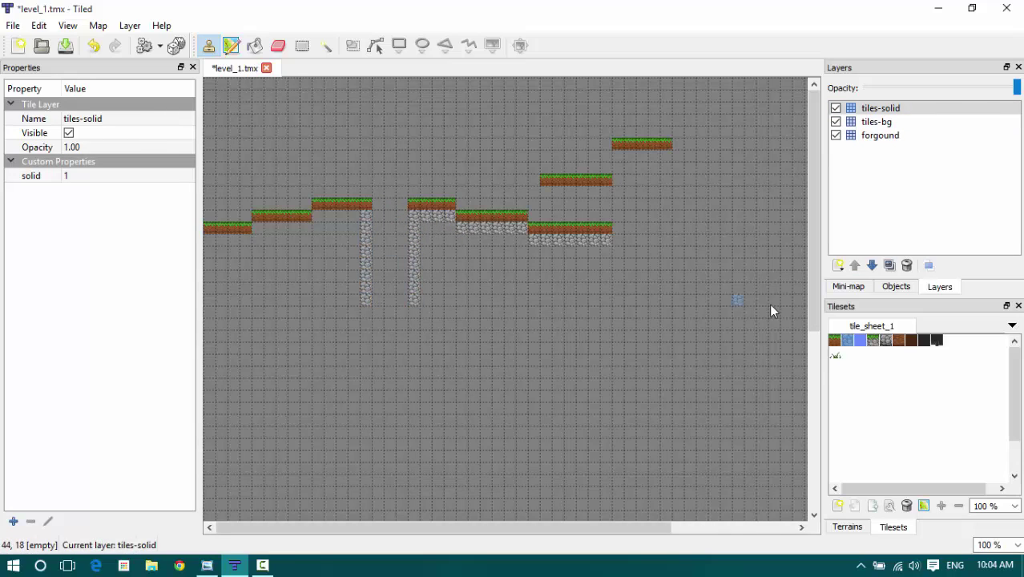
click(904, 122)
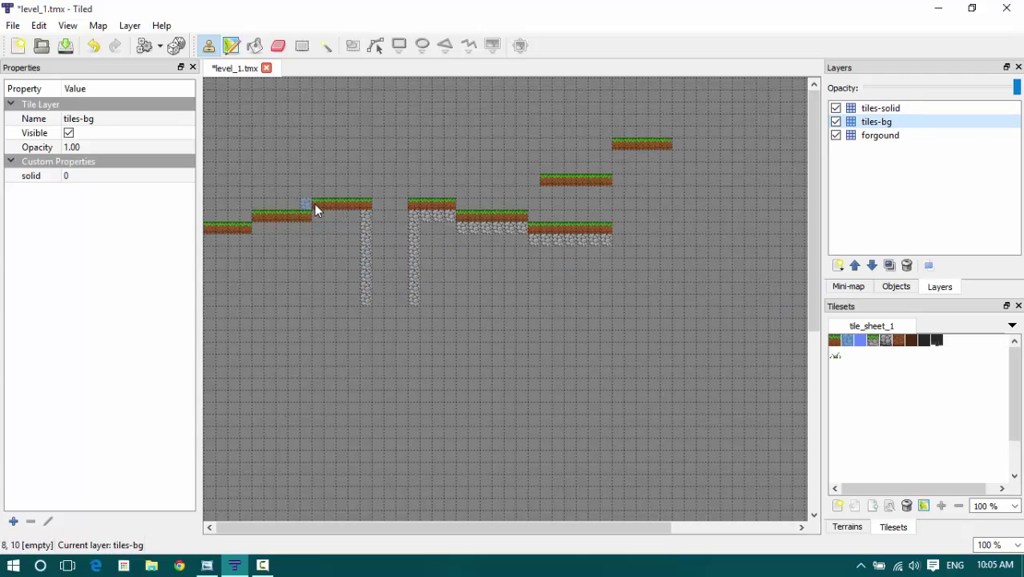
drag(355, 213, 215, 245)
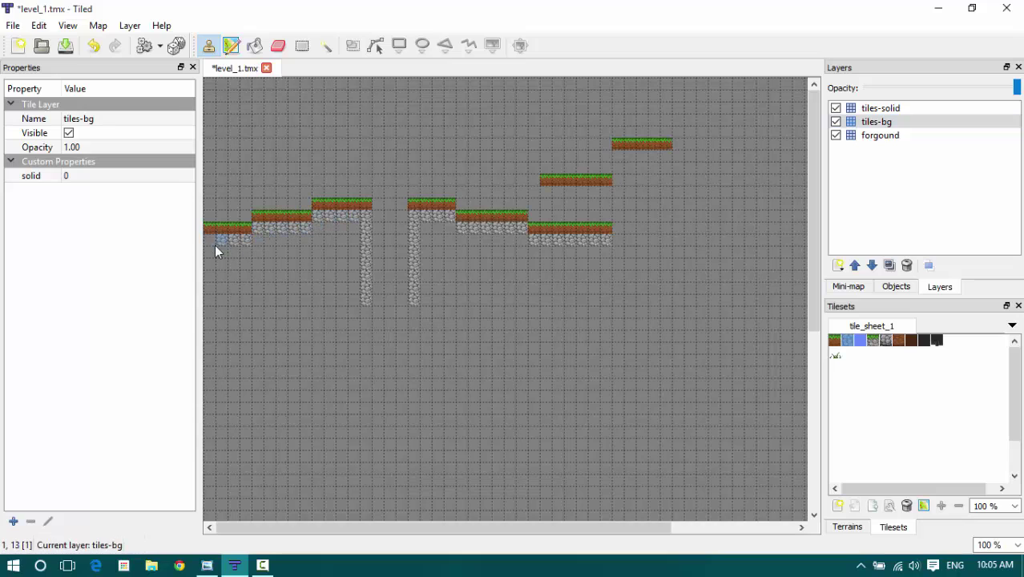
- On tiles-solid, turn the left stone column dark and fill stone under the left and right platforms
click(924, 340)
click(881, 108)
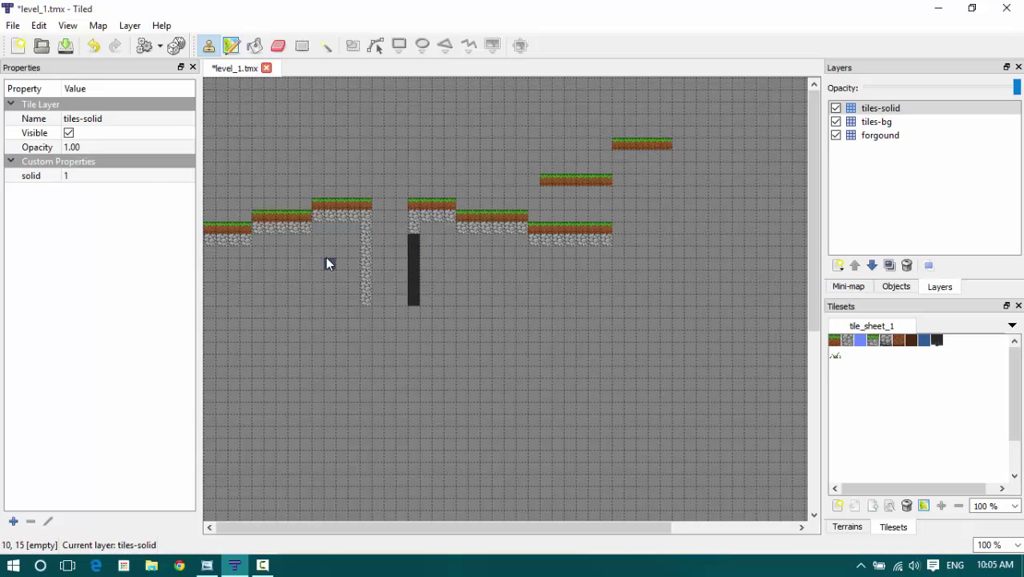
drag(364, 239, 365, 303)
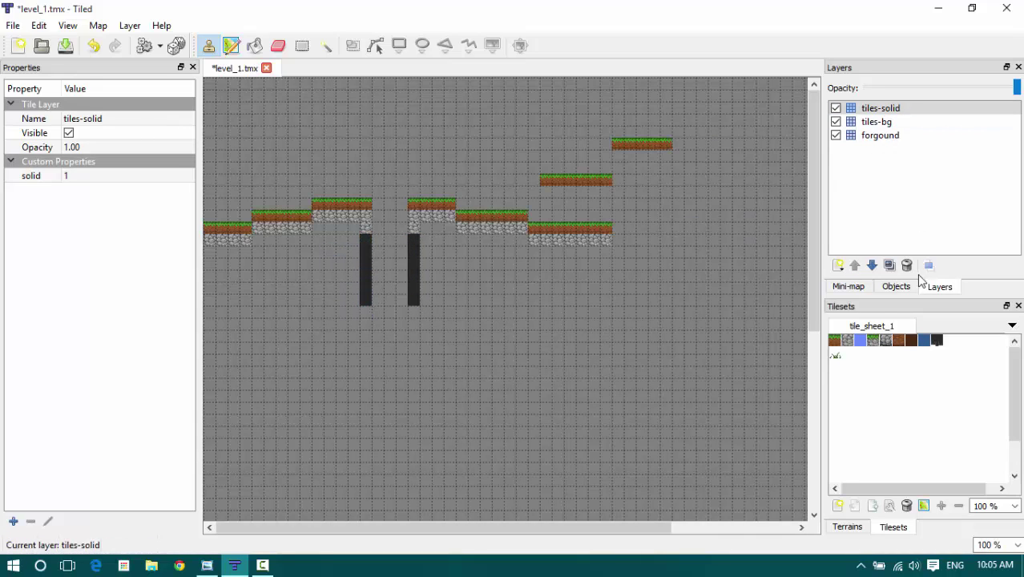
click(886, 340)
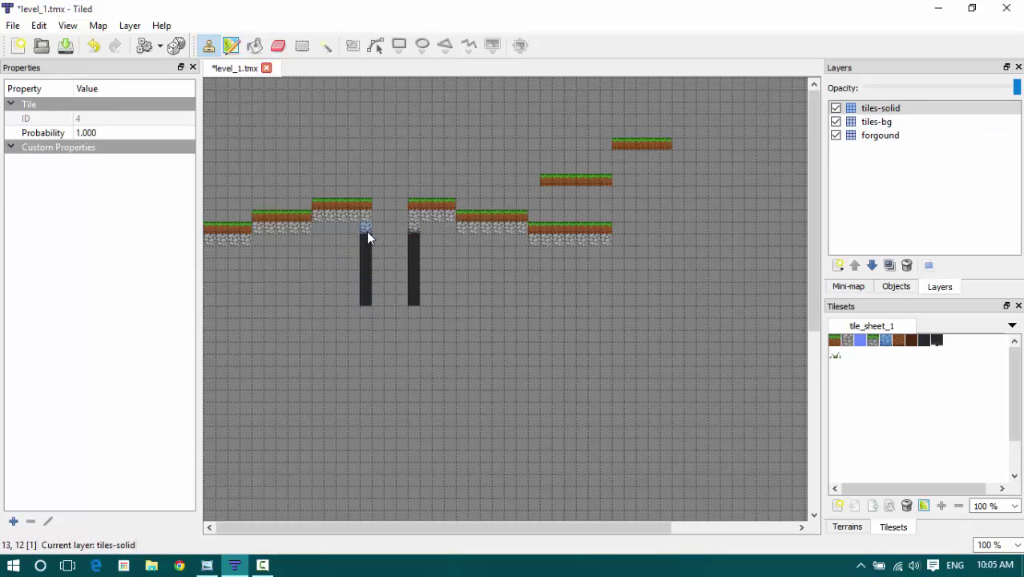
mouse_move(429, 234)
mouse_down()
mouse_move(459, 241)
mouse_move(593, 257)
mouse_up()
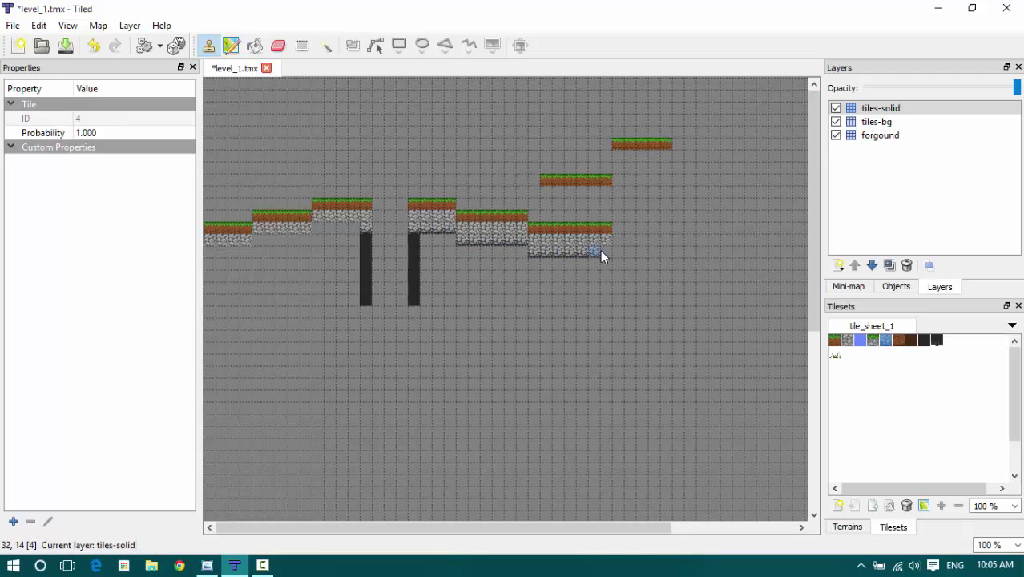
drag(355, 231, 221, 257)
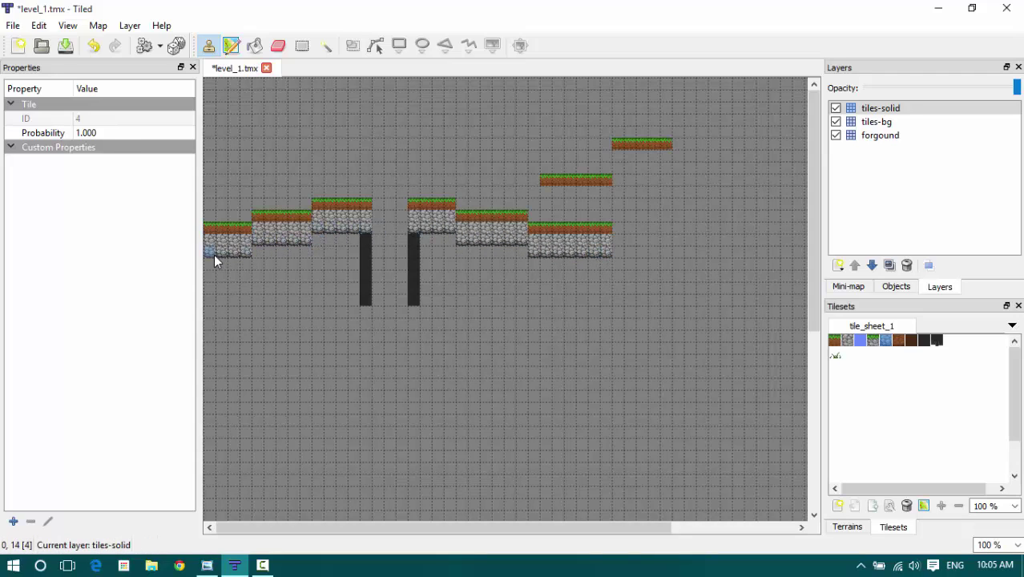
- Paint a dark-tile outline beside the right pillar and under the right platforms
click(924, 340)
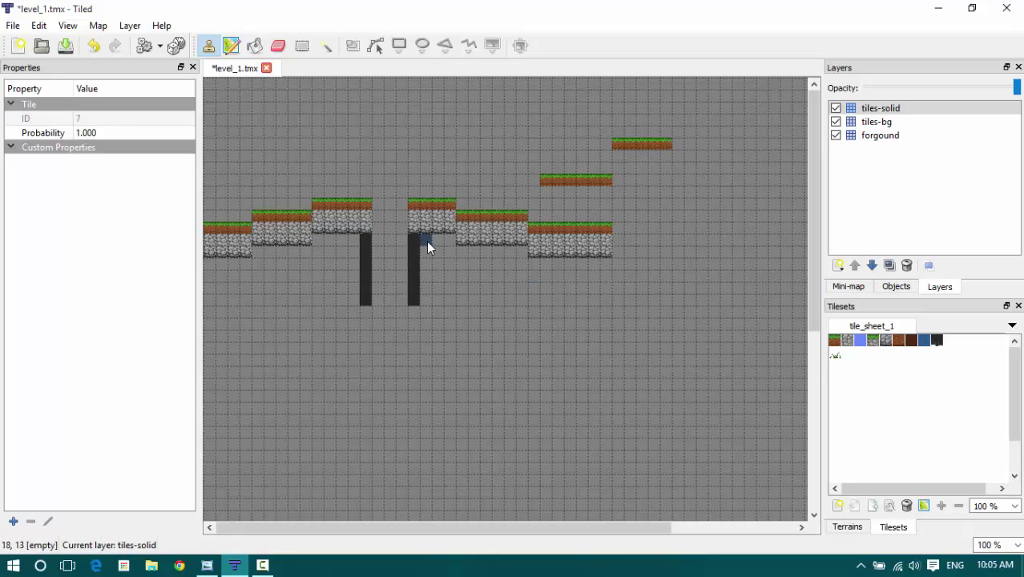
mouse_move(427, 247)
mouse_down()
mouse_move(452, 239)
mouse_move(429, 255)
mouse_move(499, 258)
mouse_up()
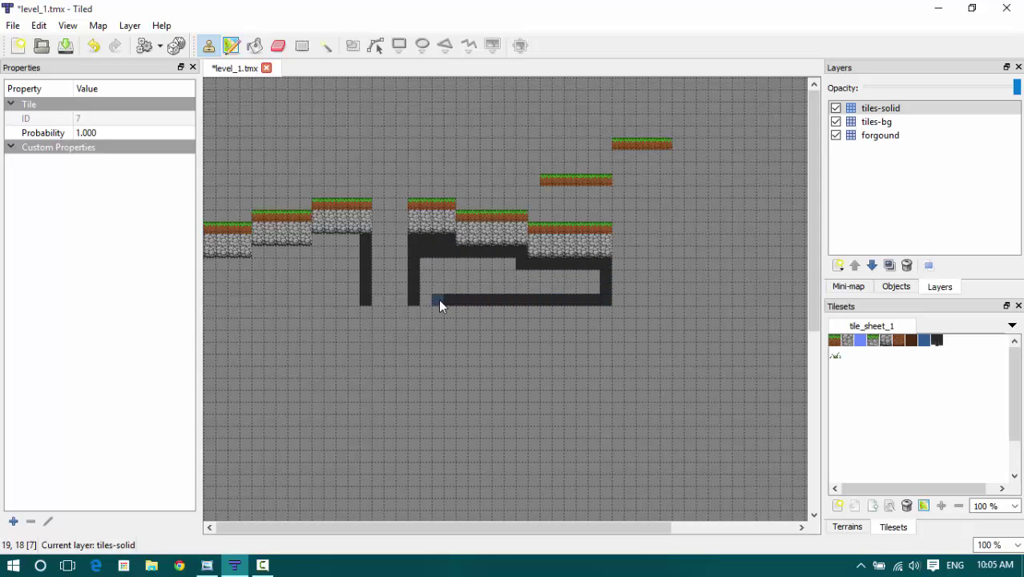
drag(430, 286, 478, 274)
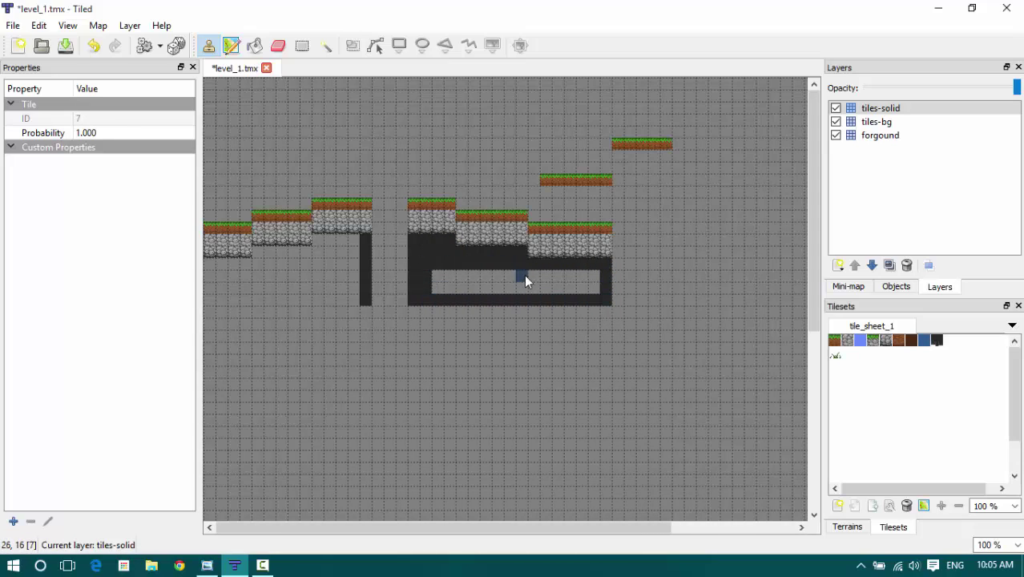
- Erase the dark outline tiles on tiles-solid, undoing a stray erase on tiles-bg
click(897, 123)
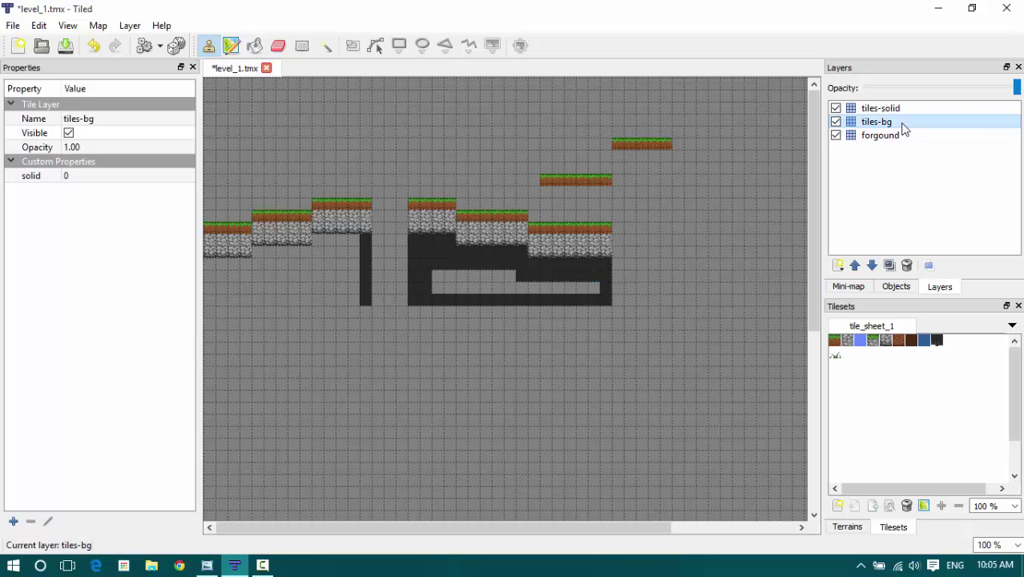
click(281, 47)
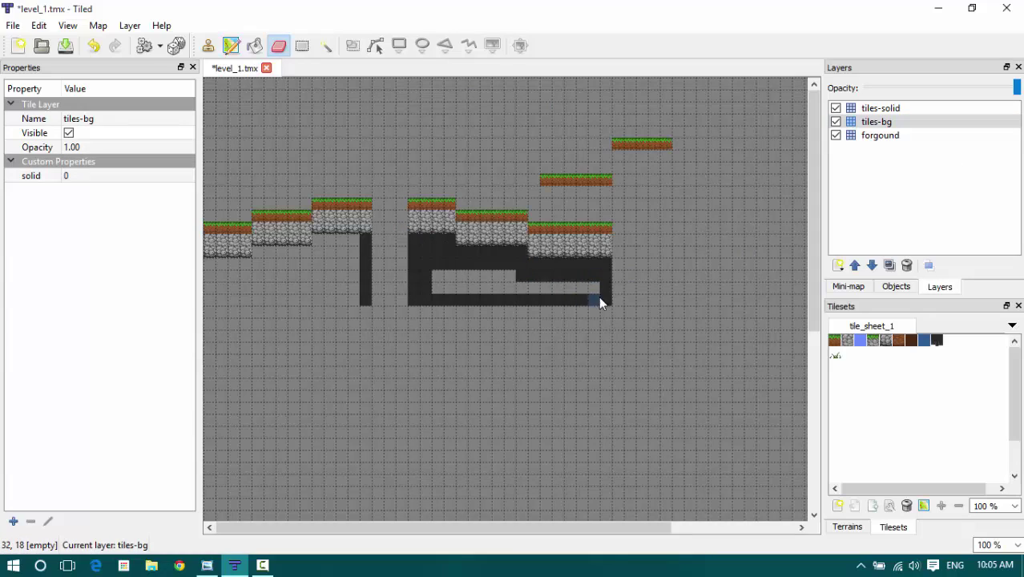
key(ctrl+z)
key(ctrl+z)
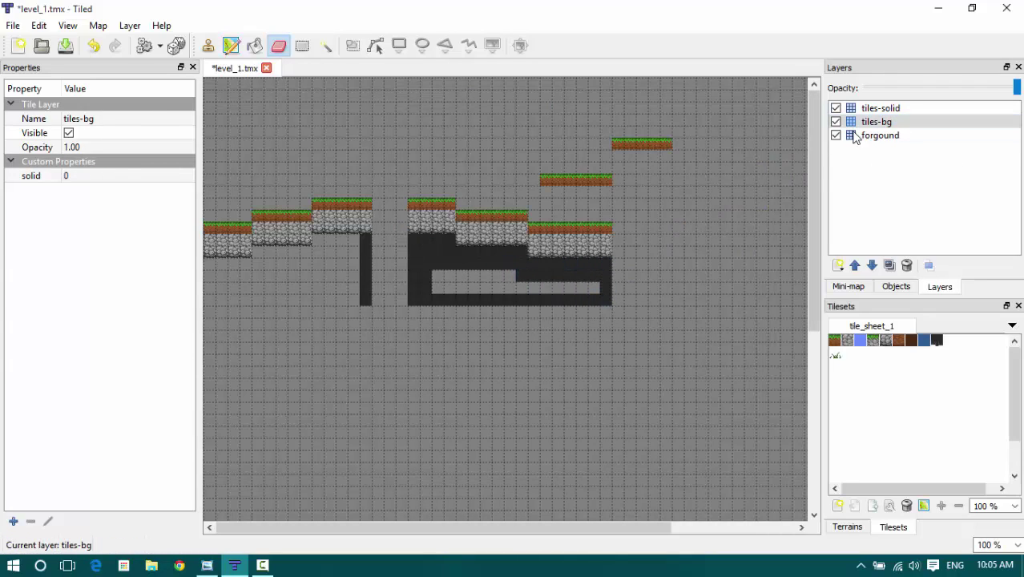
click(881, 108)
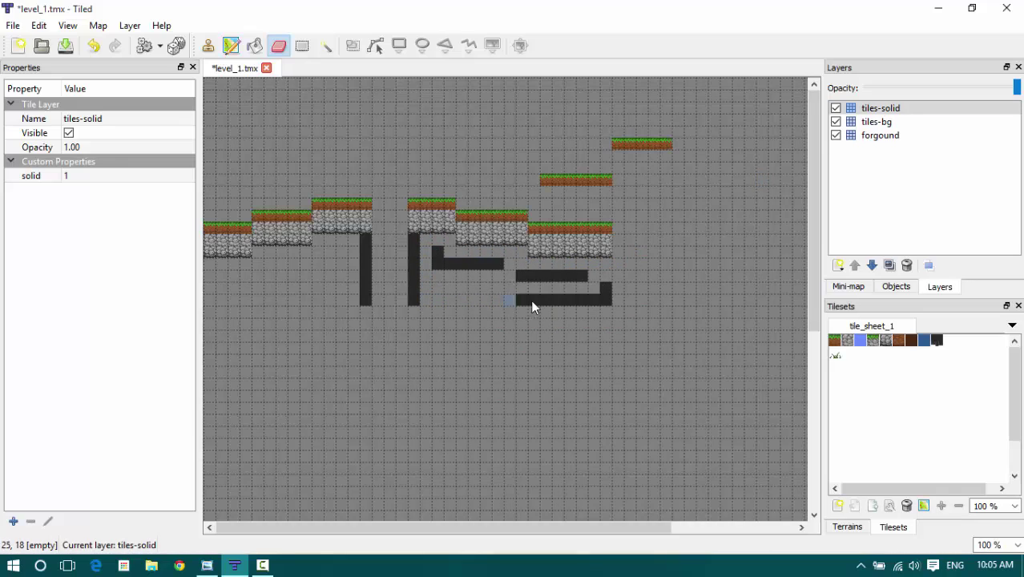
mouse_move(532, 303)
mouse_down()
mouse_move(607, 294)
mouse_move(494, 270)
mouse_up()
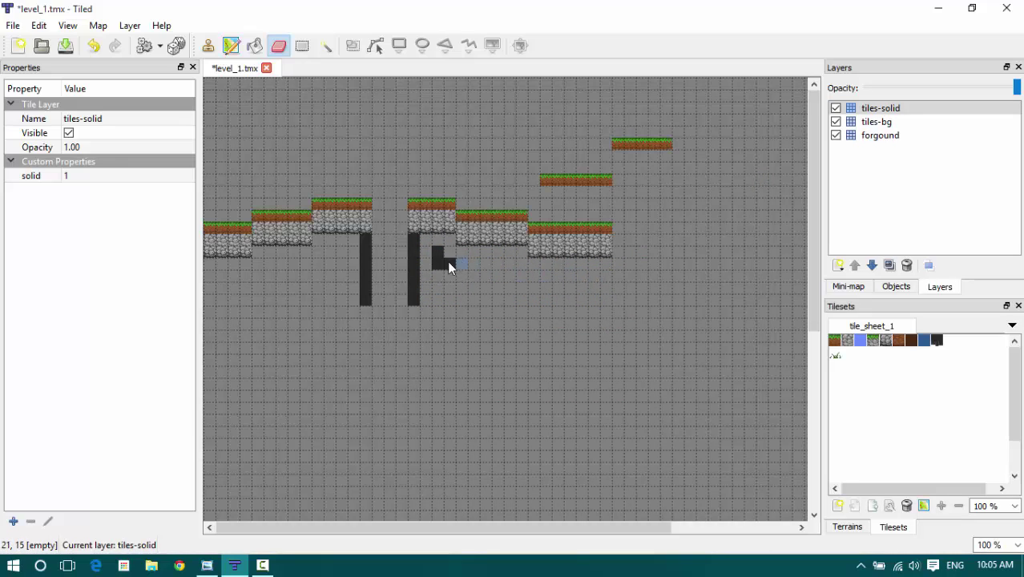
click(889, 122)
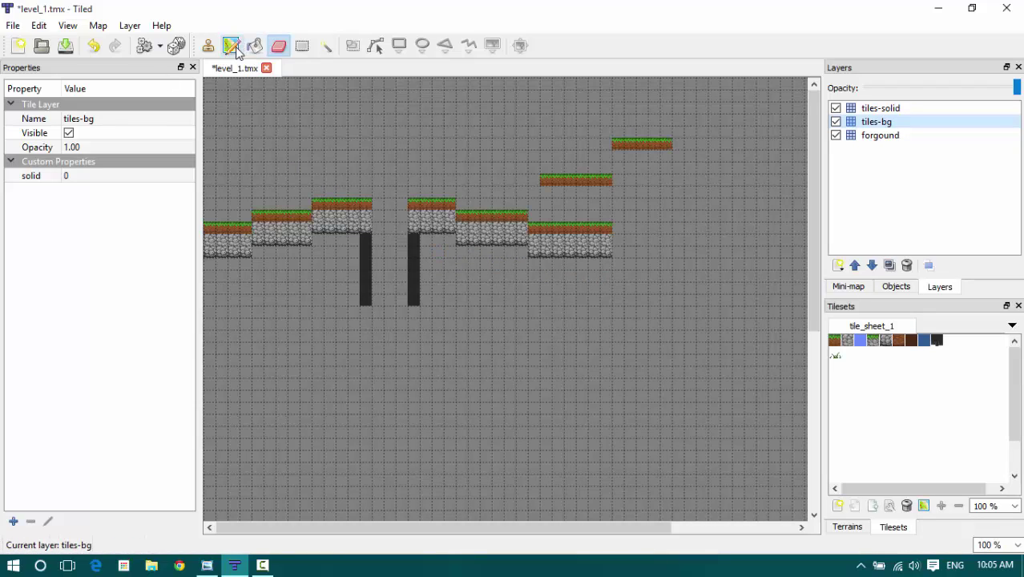
- Paint dark background tiles under the right platforms, along the bottom row and in the inner gap
click(208, 45)
mouse_move(428, 250)
mouse_down()
mouse_move(452, 242)
mouse_move(428, 253)
mouse_move(484, 256)
mouse_move(438, 255)
mouse_move(460, 266)
mouse_move(439, 263)
mouse_move(448, 300)
mouse_move(499, 284)
mouse_move(497, 257)
mouse_move(496, 269)
mouse_move(580, 269)
mouse_move(577, 296)
mouse_move(516, 297)
mouse_up()
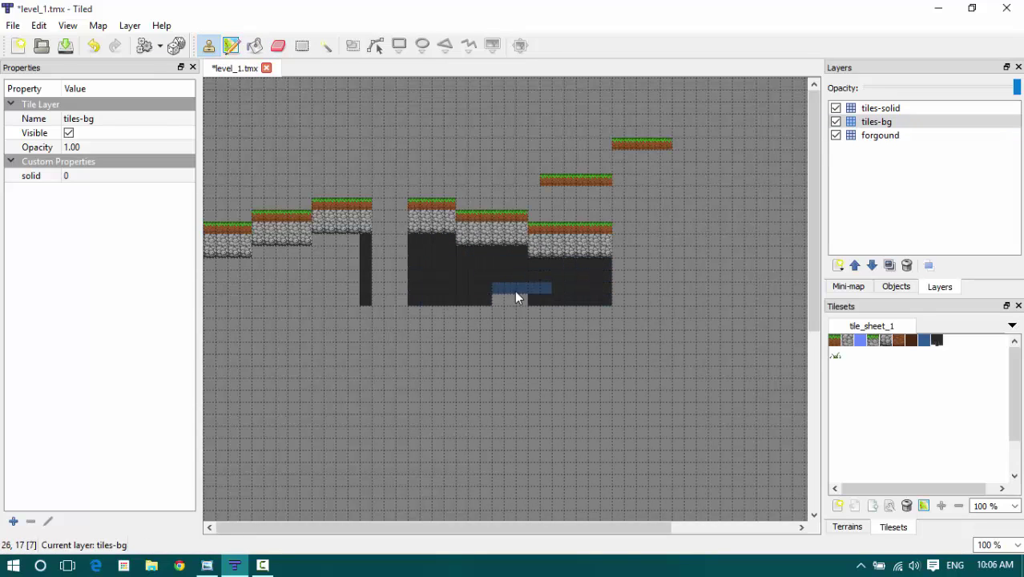
mouse_move(317, 302)
mouse_down()
mouse_move(326, 302)
mouse_move(234, 303)
mouse_up()
mouse_move(281, 273)
mouse_down()
mouse_move(287, 257)
mouse_move(331, 258)
mouse_move(343, 245)
mouse_move(338, 271)
mouse_move(318, 292)
mouse_move(303, 286)
mouse_up()
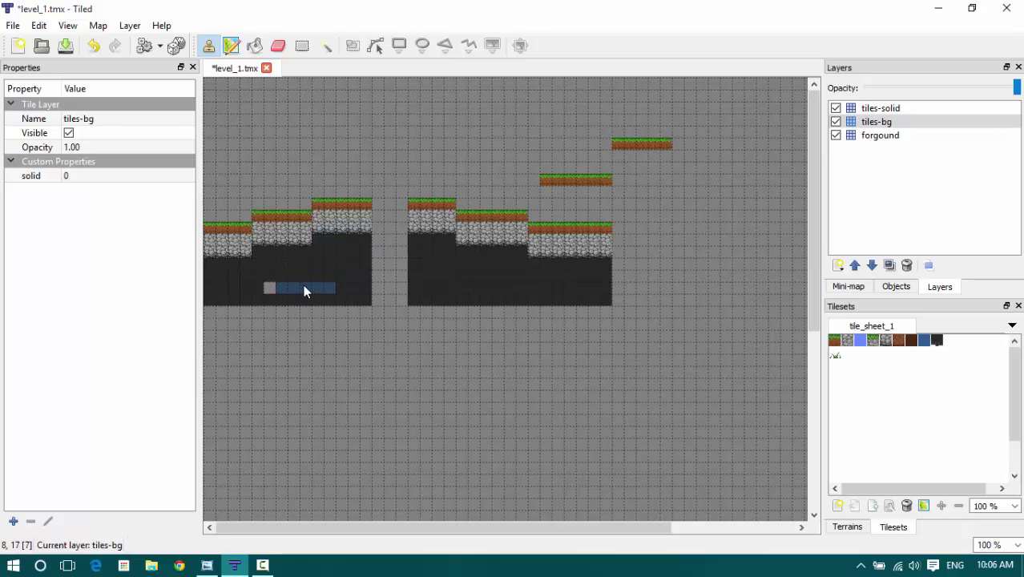
- Fill dark columns beneath the two upper-right grass platforms down to the base
click(574, 193)
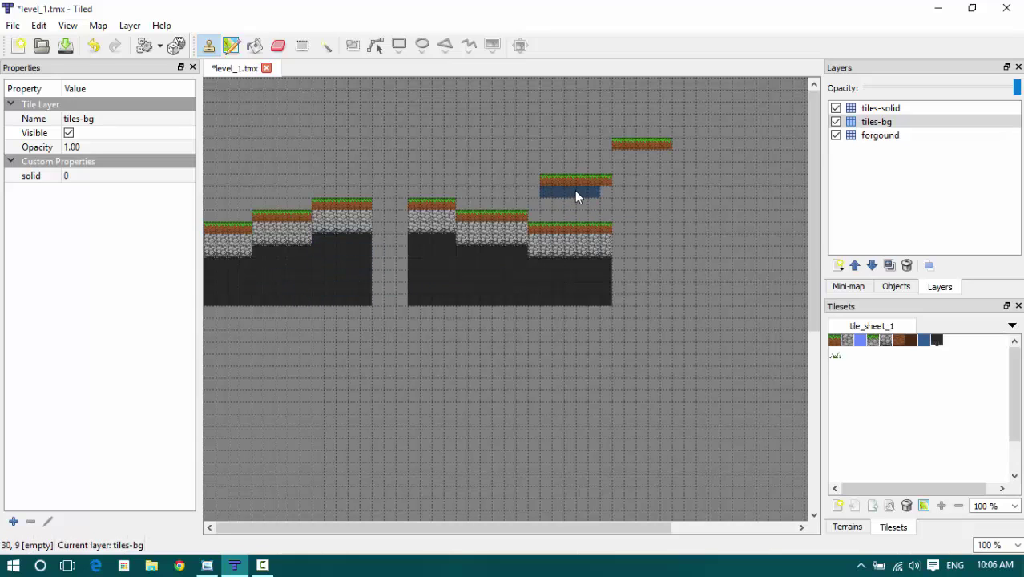
click(574, 210)
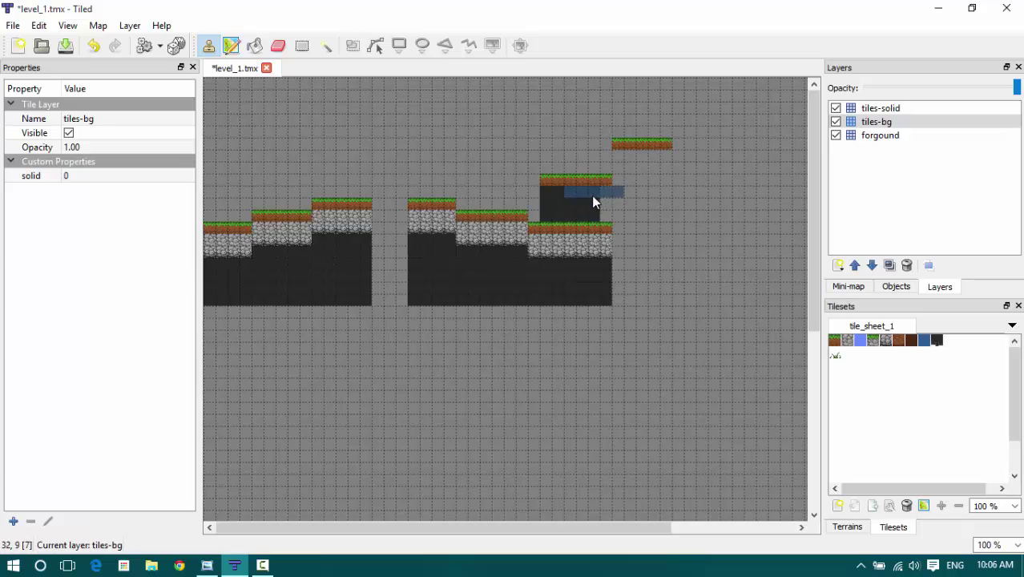
drag(577, 197, 577, 211)
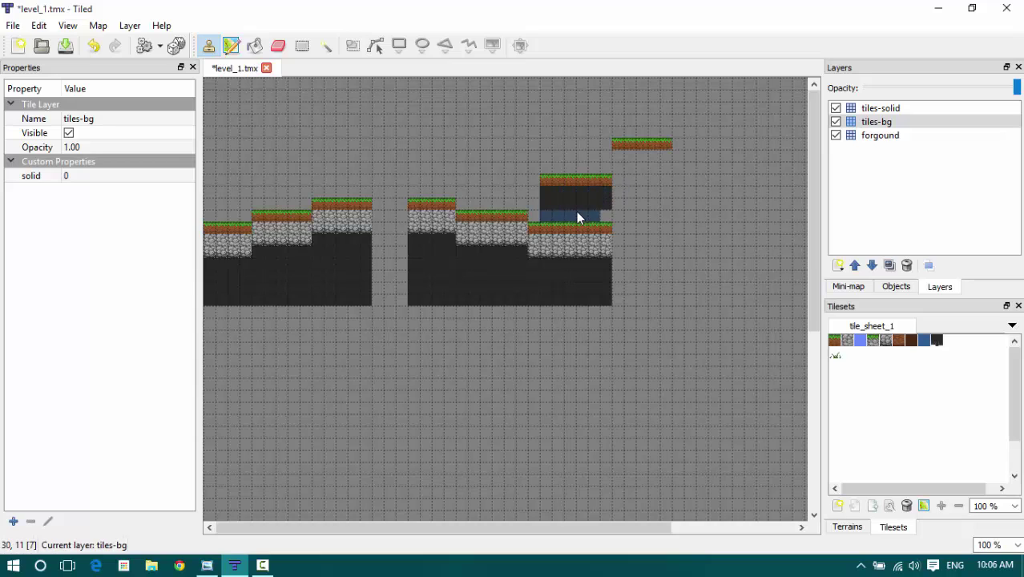
click(636, 160)
drag(639, 183, 640, 221)
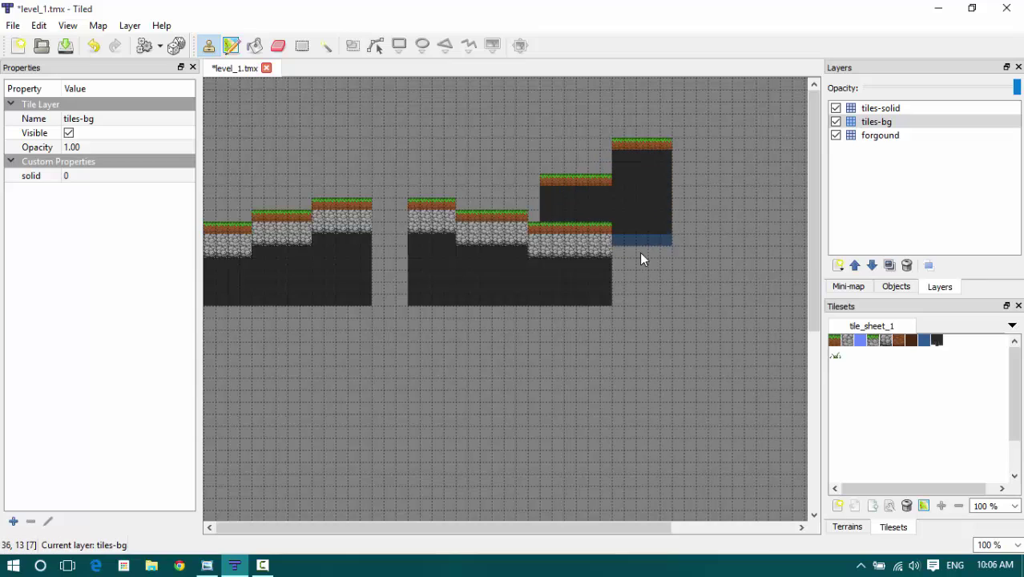
drag(640, 290, 638, 294)
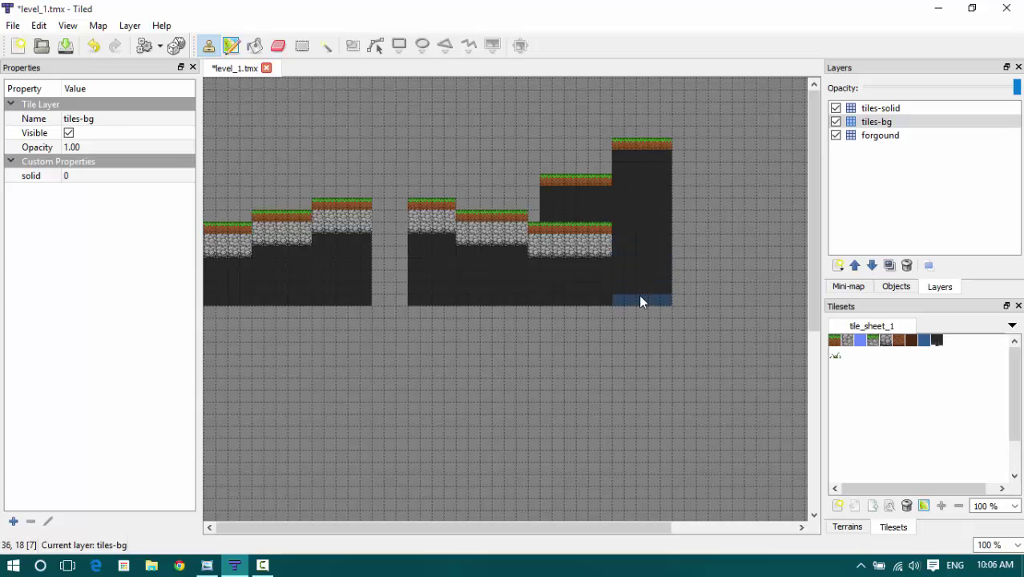
- Choose the stone tile in tile_sheet_1 to line the undersides of the two upper-right ledges
click(874, 342)
click(887, 344)
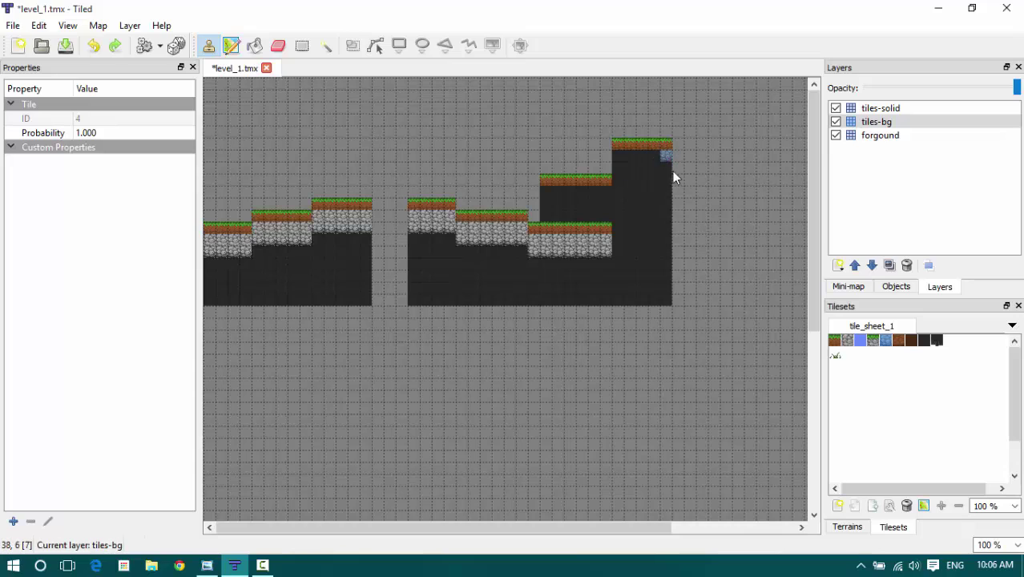
click(847, 341)
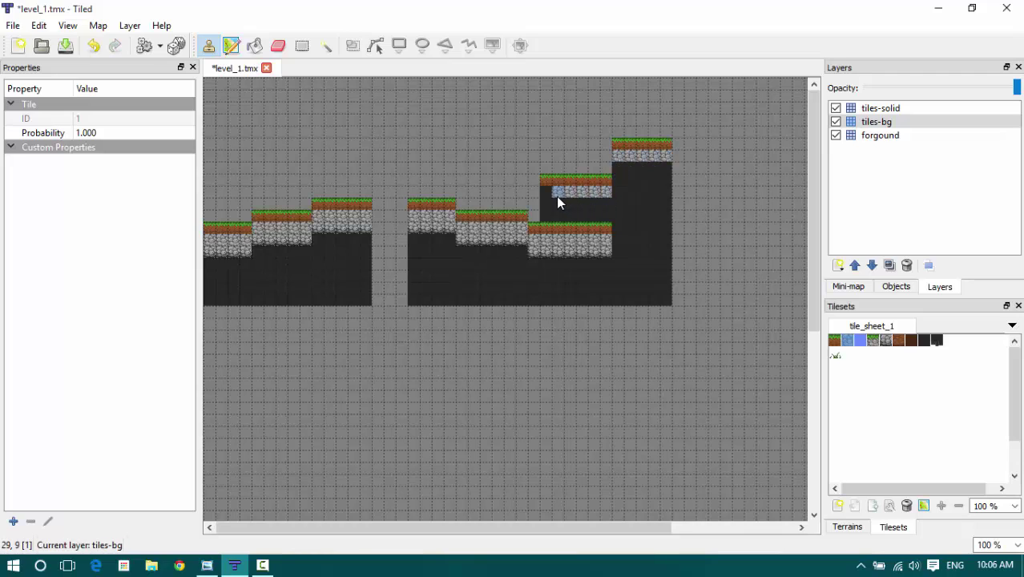
click(882, 341)
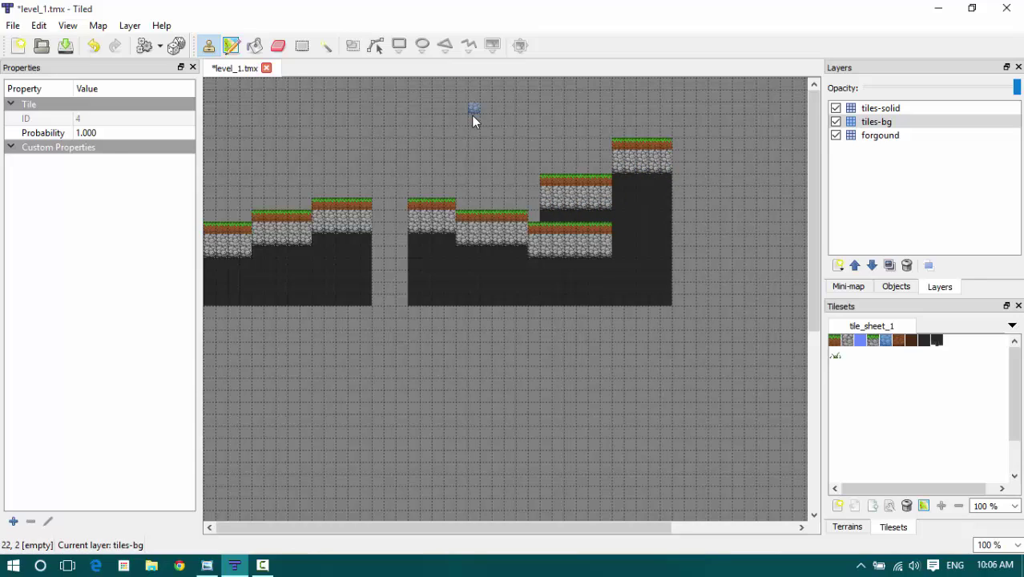
- Start Export As and browse to Documents > Code > Love2d > platformer > assets > maps
key(ctrl+shift+e)
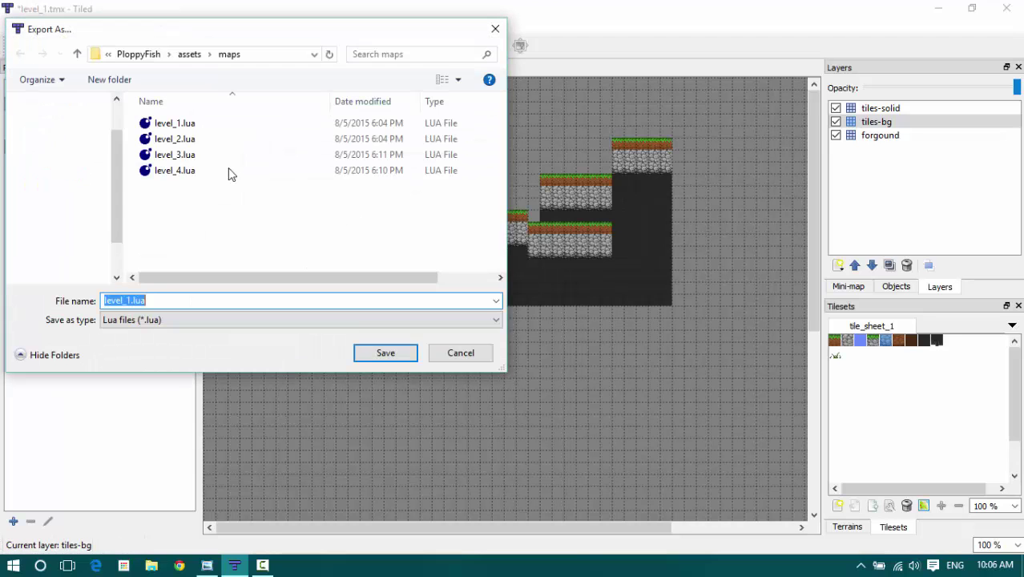
click(67, 144)
double_click(173, 172)
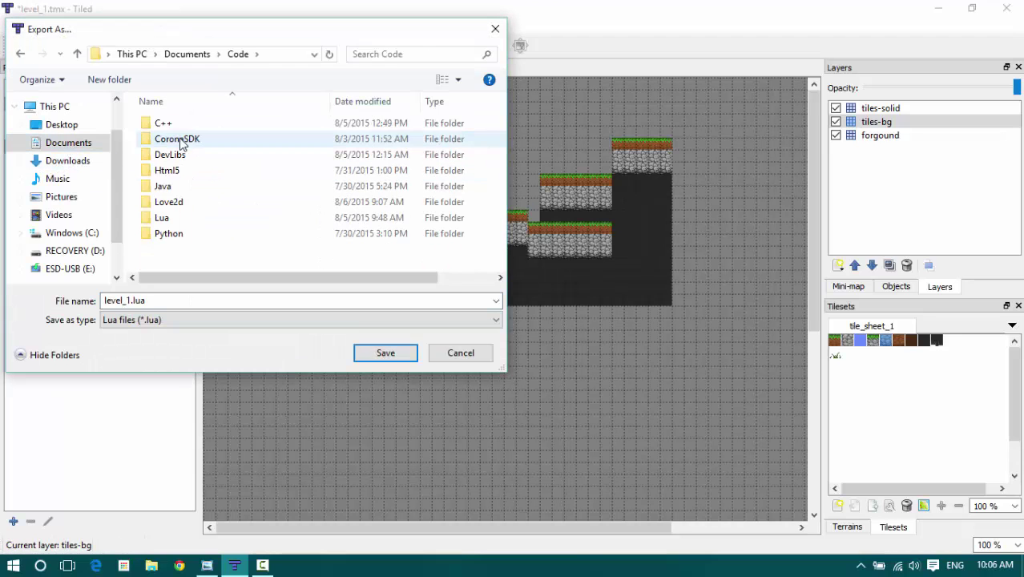
double_click(177, 202)
double_click(180, 140)
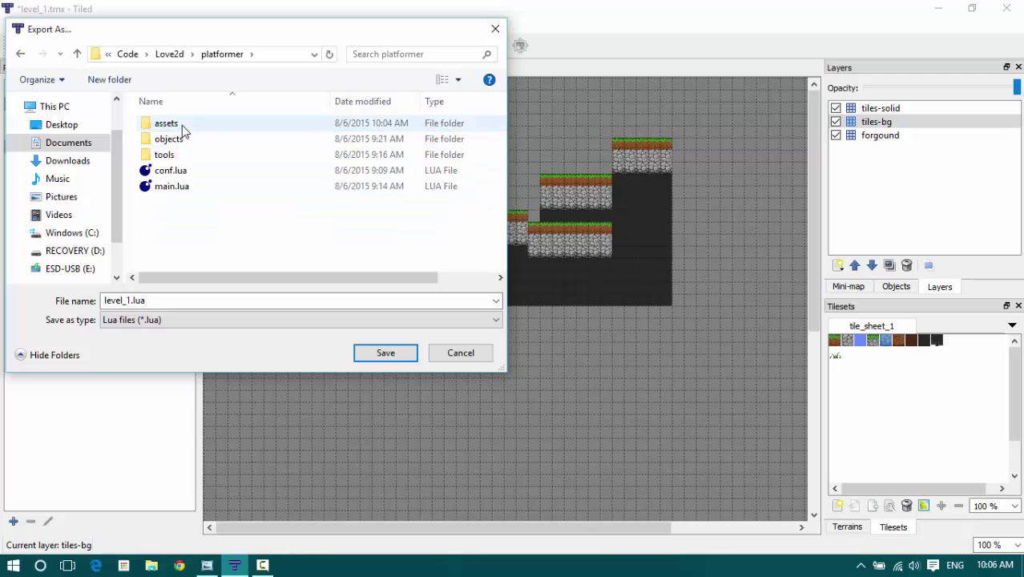
double_click(181, 125)
double_click(183, 140)
- Export the map as level_1.lua using the Lua files format
click(138, 301)
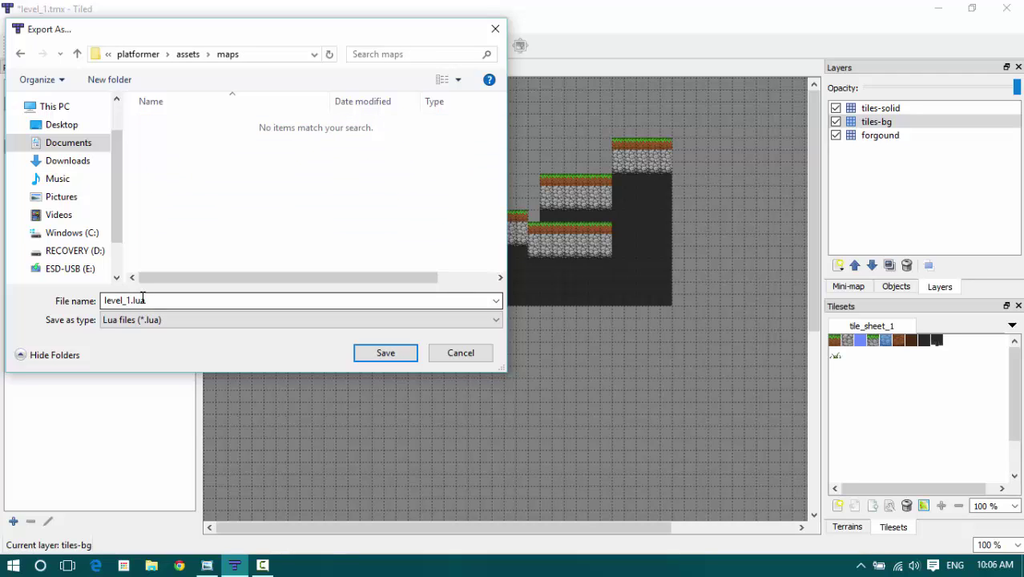
click(153, 320)
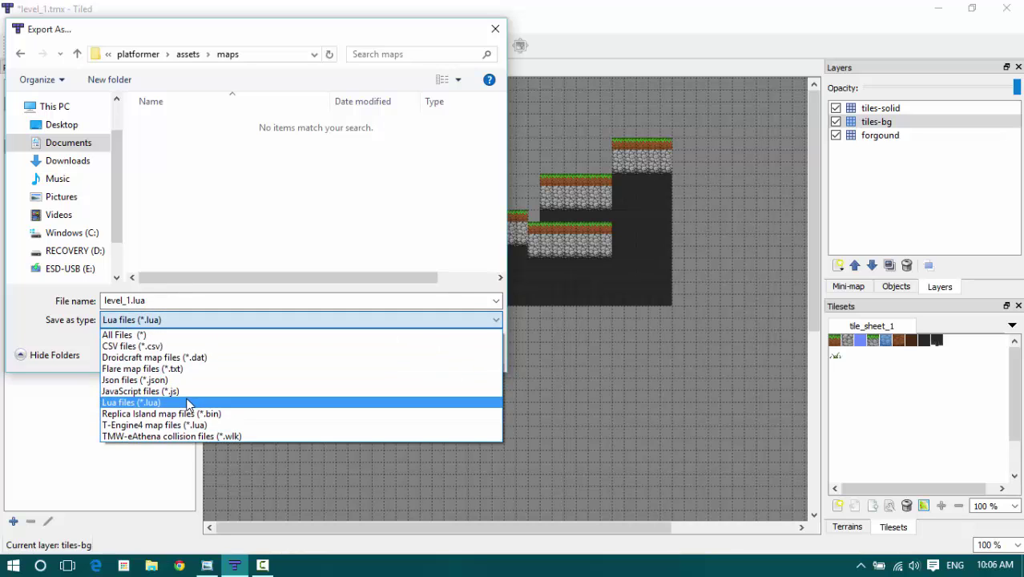
click(192, 398)
click(384, 356)
click(383, 354)
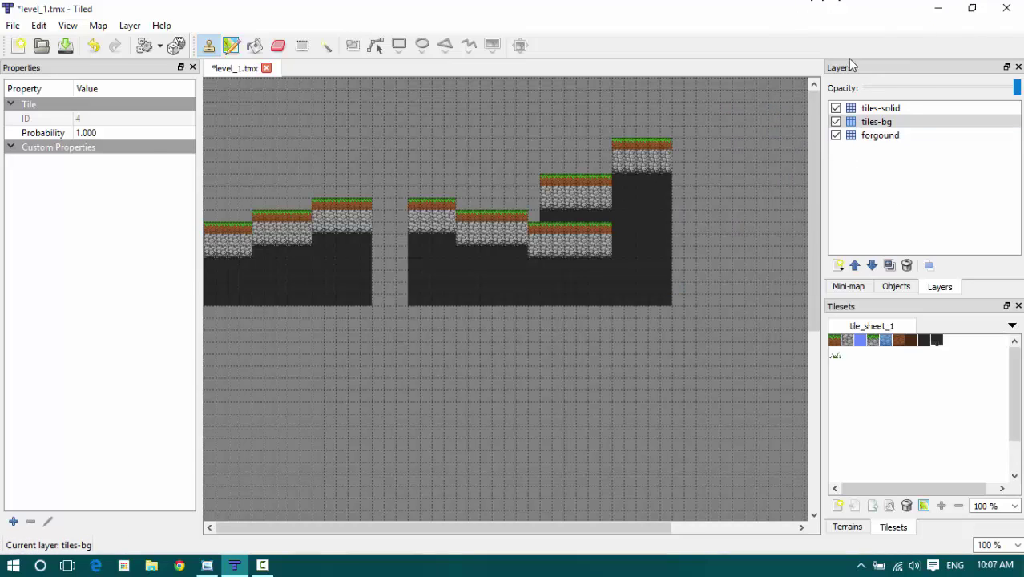
- Save level_1.tmx with Ctrl+S and minimize the Tiled window
key(ctrl+s)
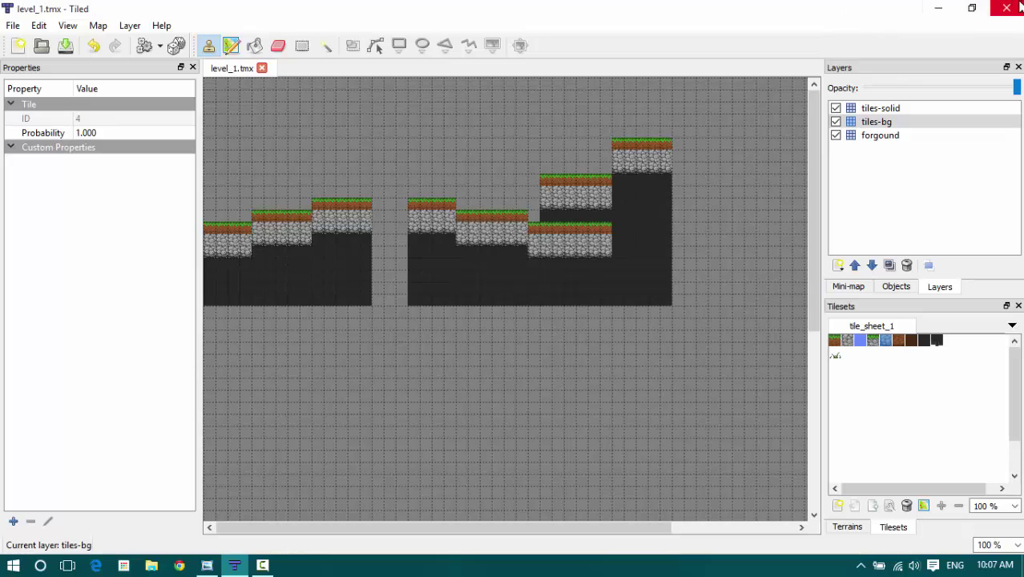
click(938, 8)
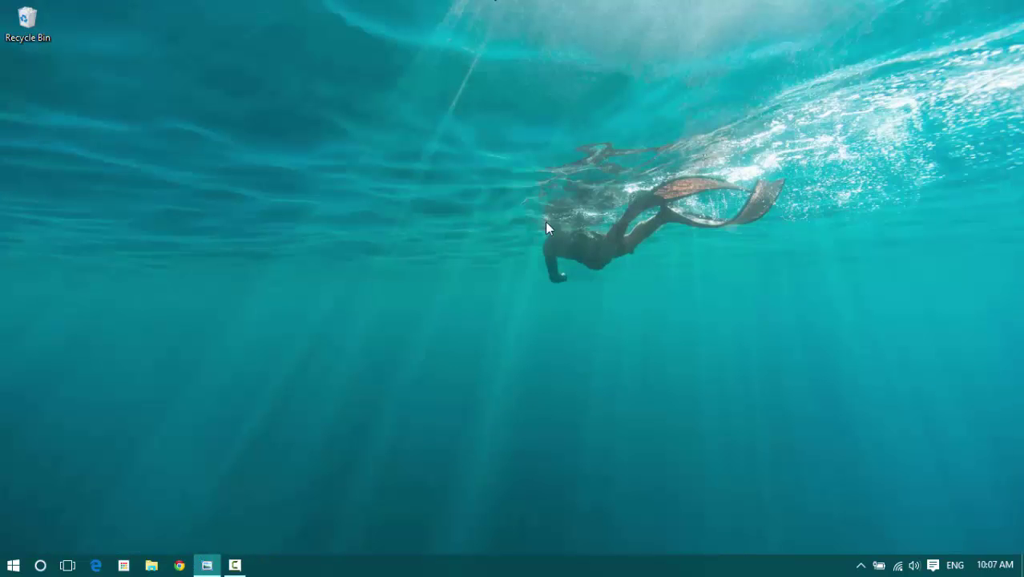